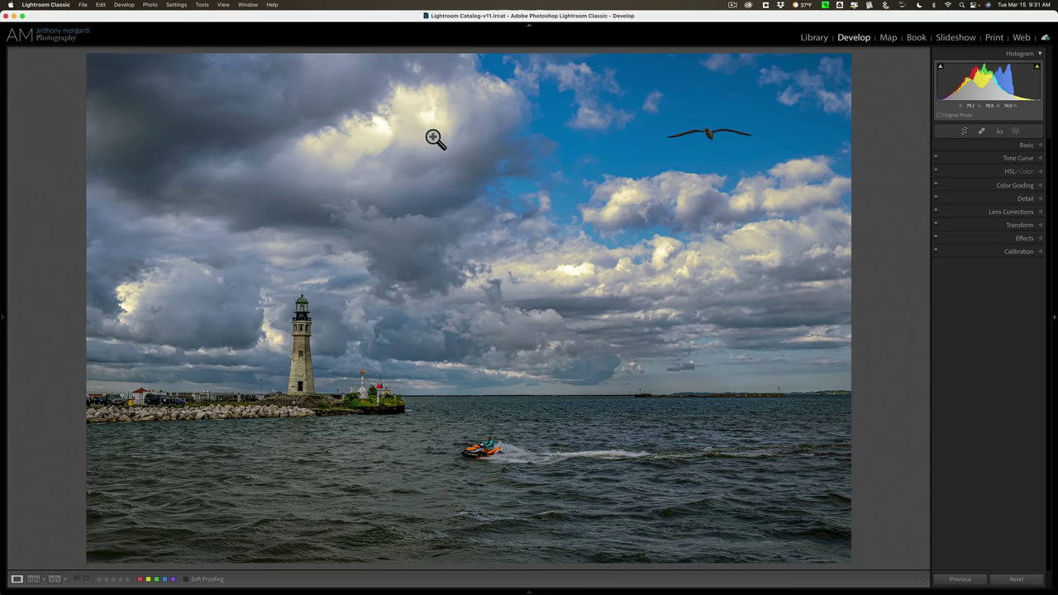
Review the basic tone adjustments and crop already applied to the photo in Lightroom
click(1028, 148)
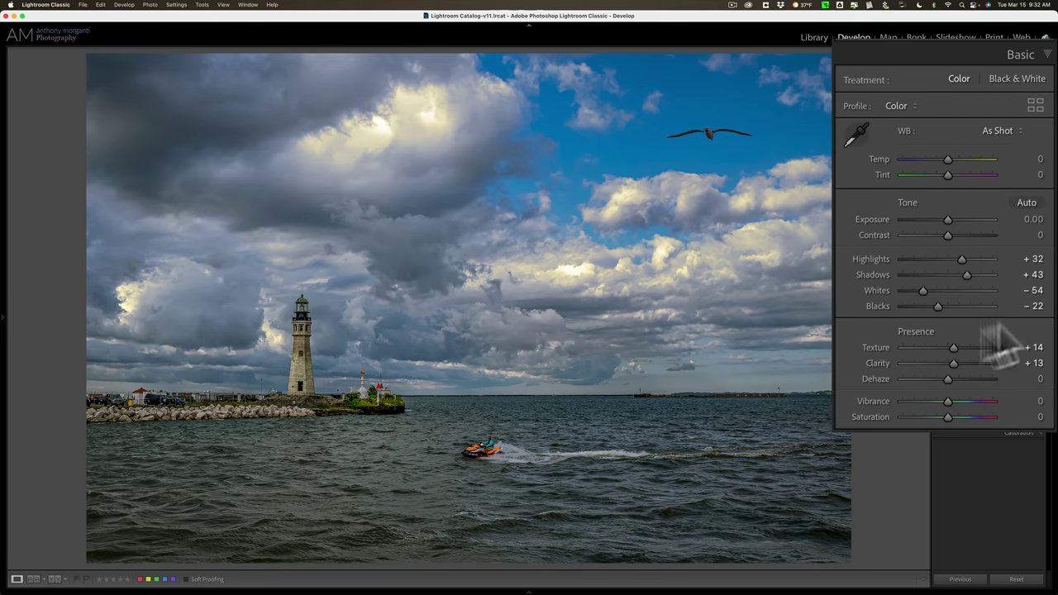
click(1030, 92)
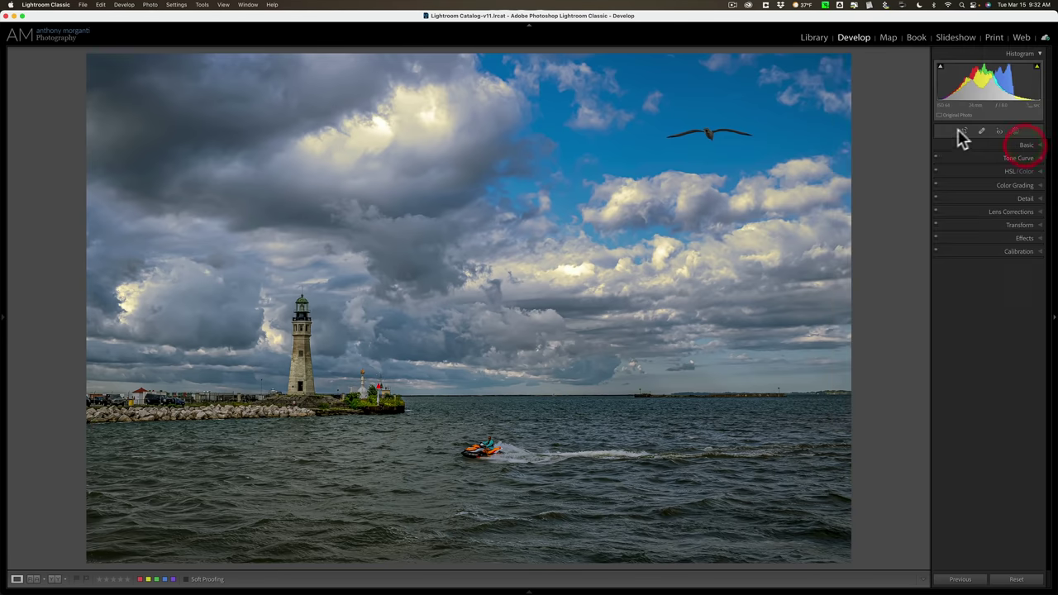
click(964, 132)
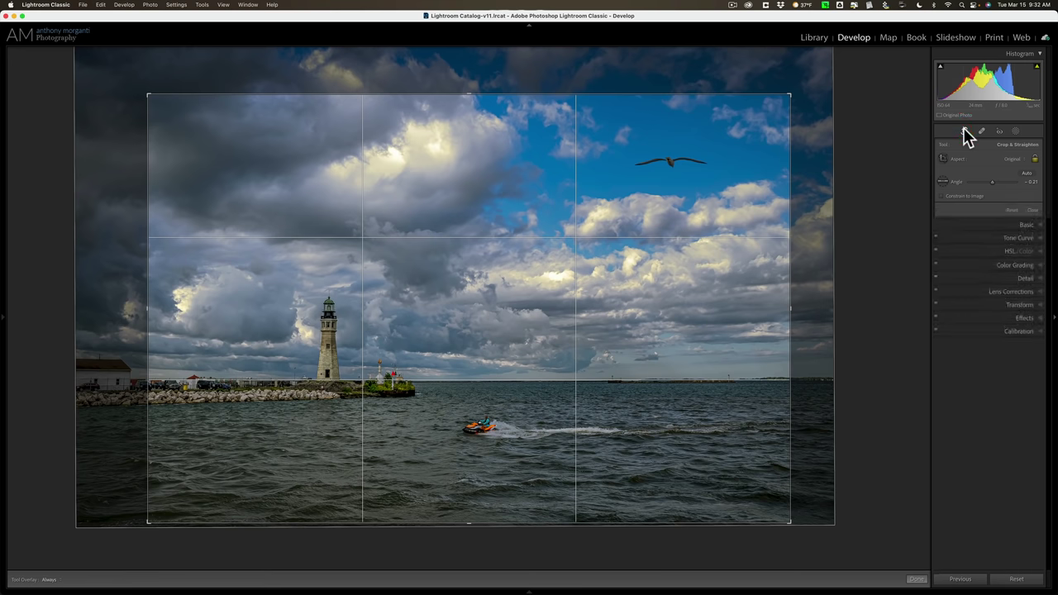
click(964, 131)
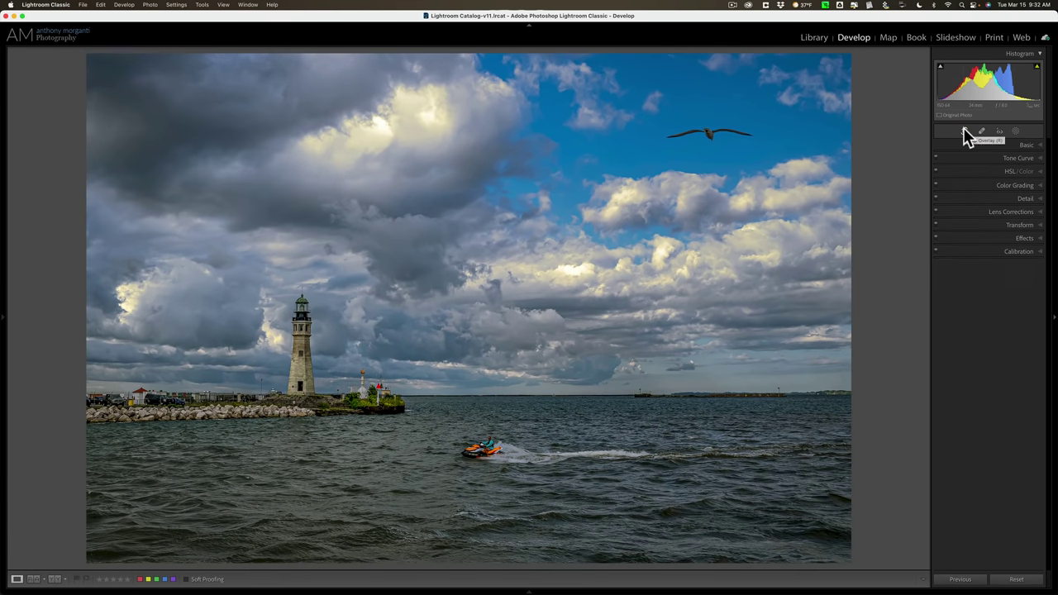
Edit a copy in Silver Efex Pro 3 as a 16-bit sRGB TIFF at resolution 360
right_click(500, 154)
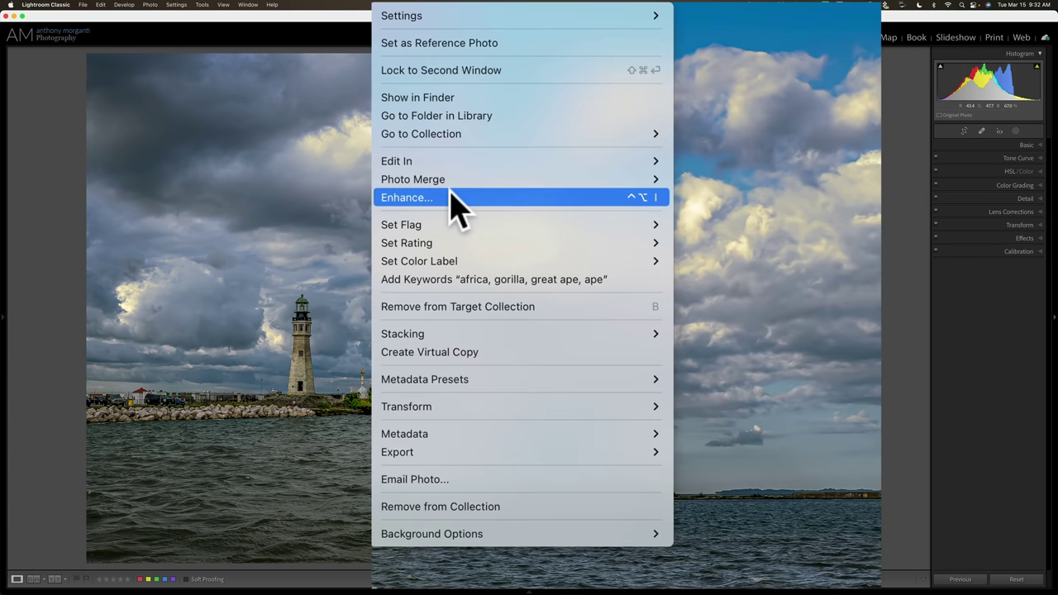
mouse_move(488, 162)
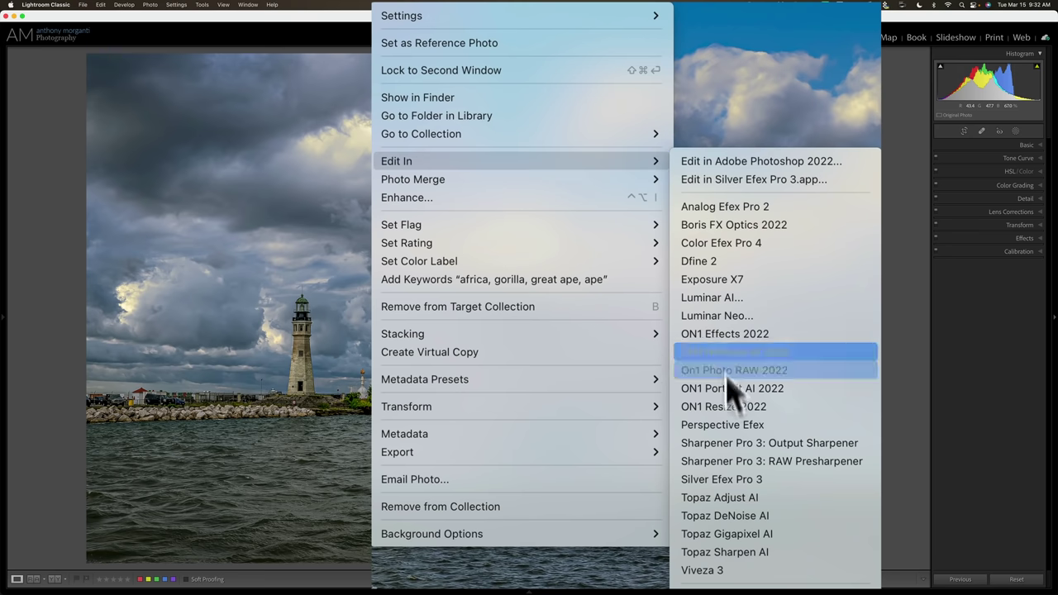
click(736, 479)
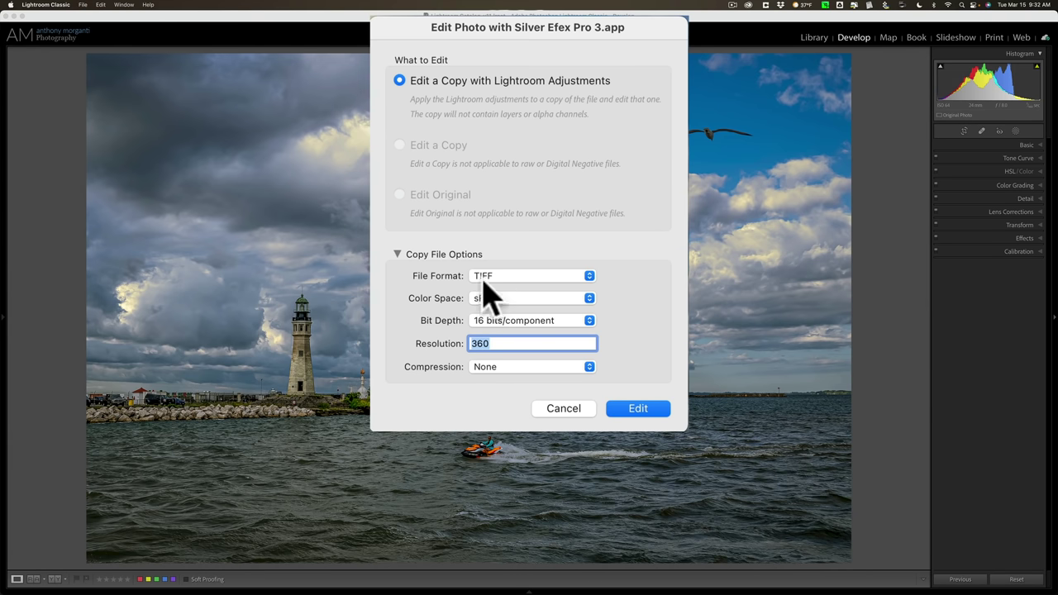
click(538, 300)
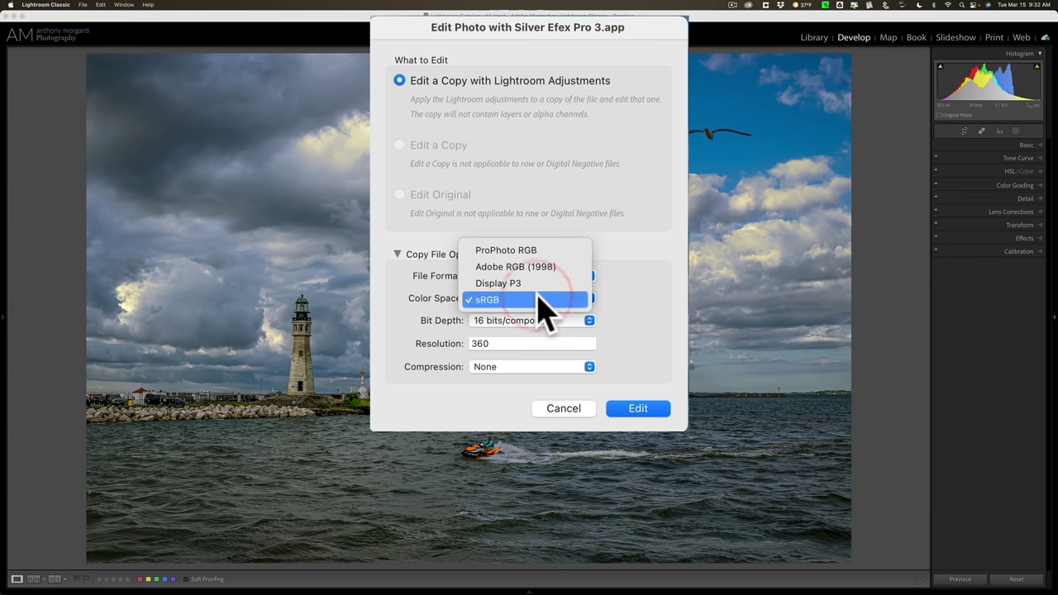
click(538, 300)
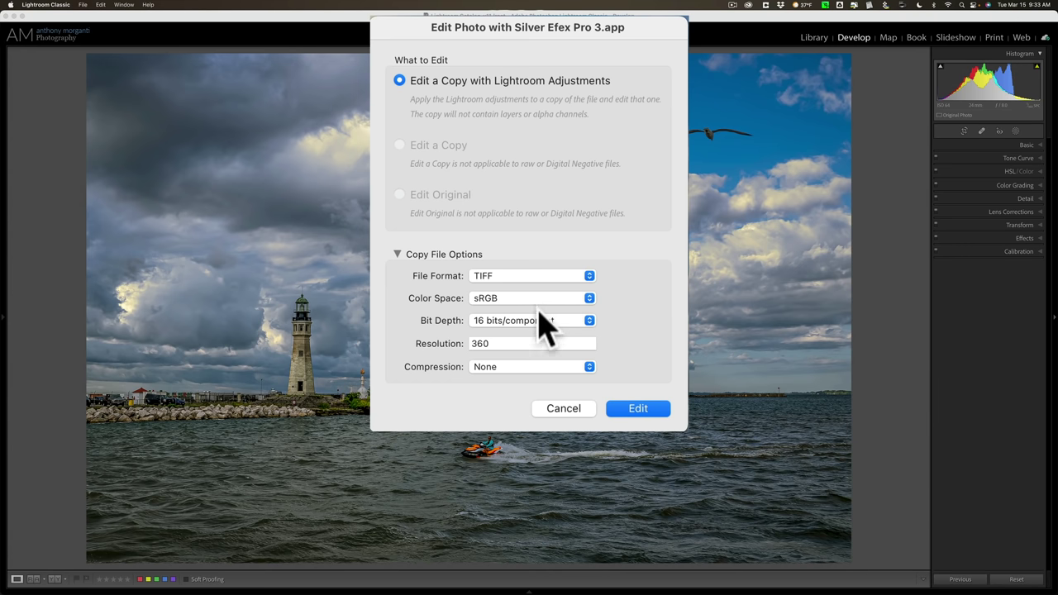
click(530, 342)
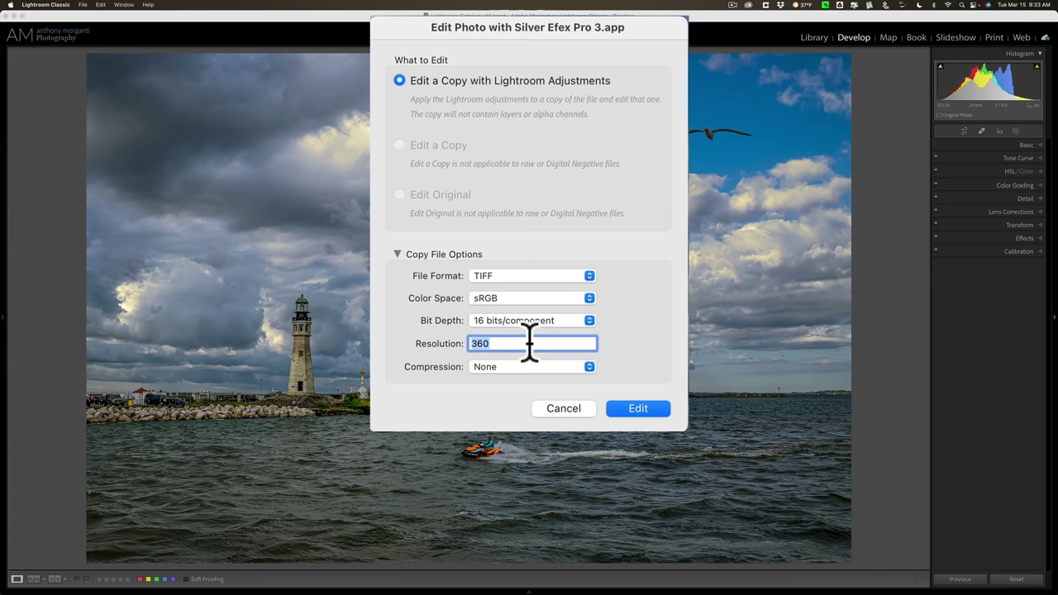
key(BackSpace)
text(3)
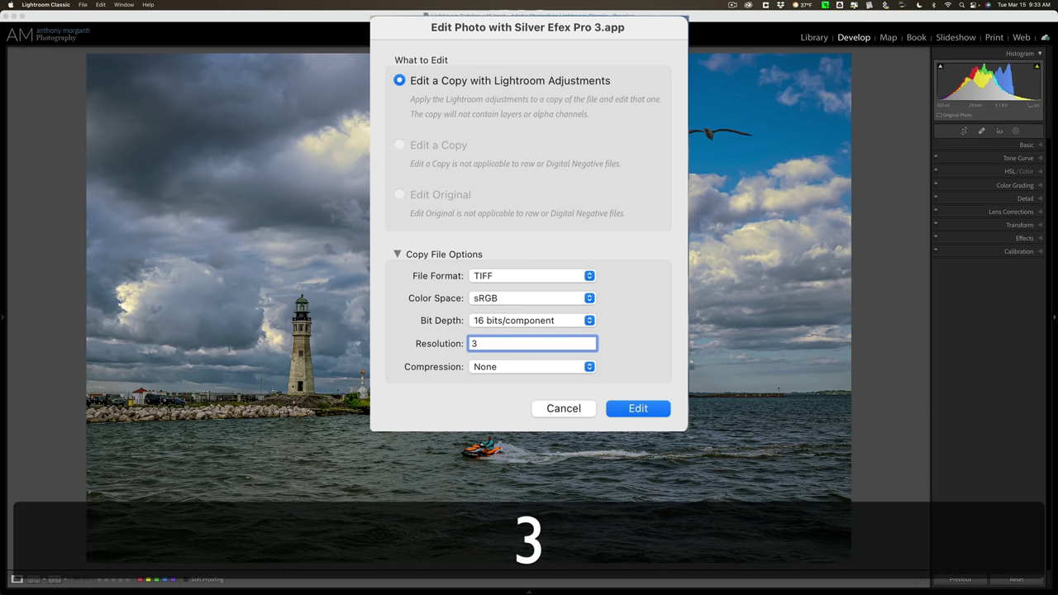
text(60)
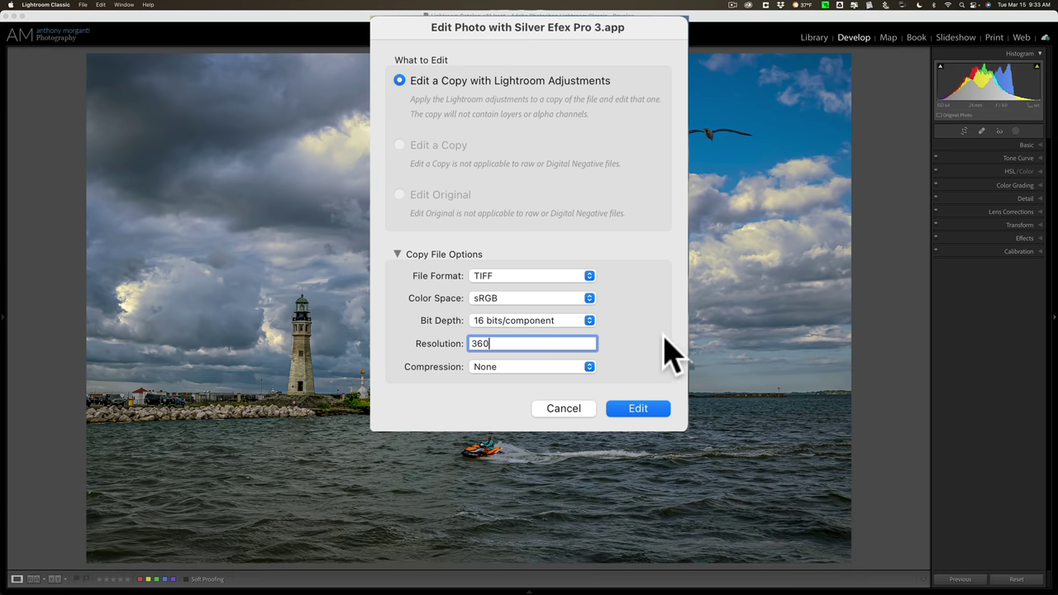
click(649, 352)
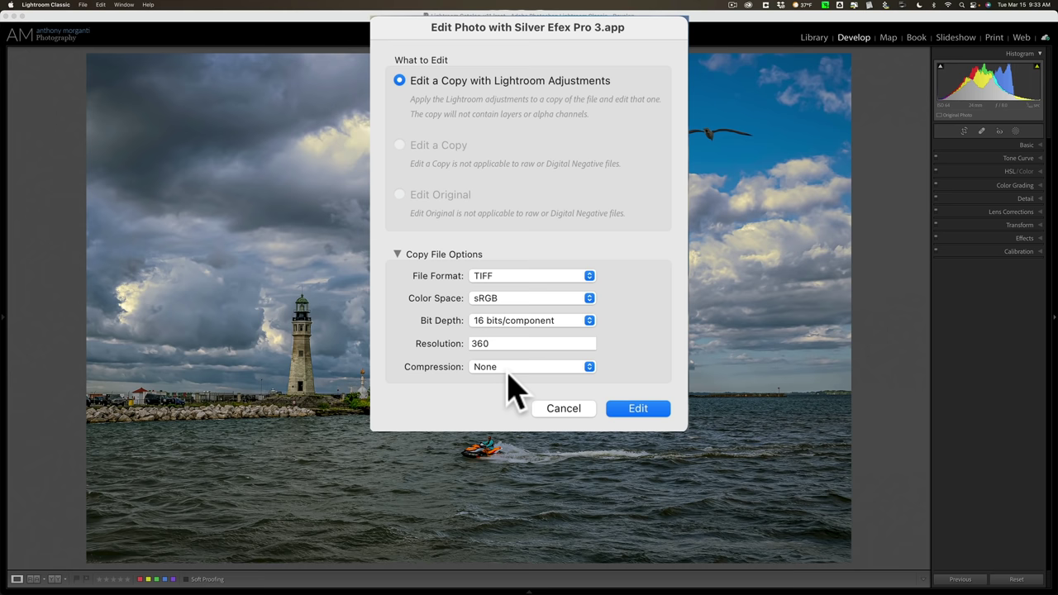
click(633, 405)
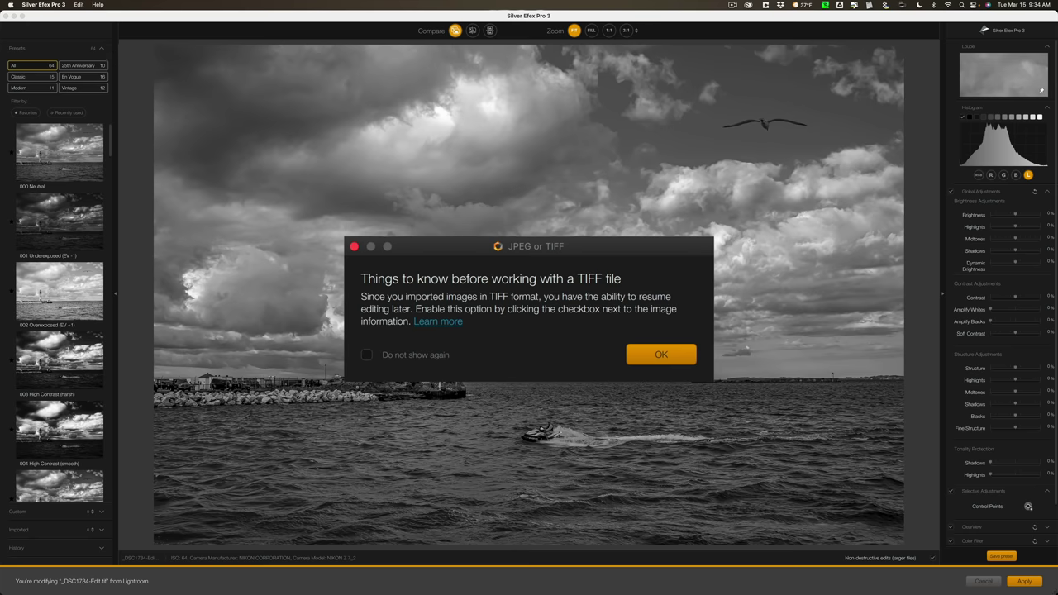
Dismiss the TIFF format notice and enable non-destructive edits for the file
key(Return)
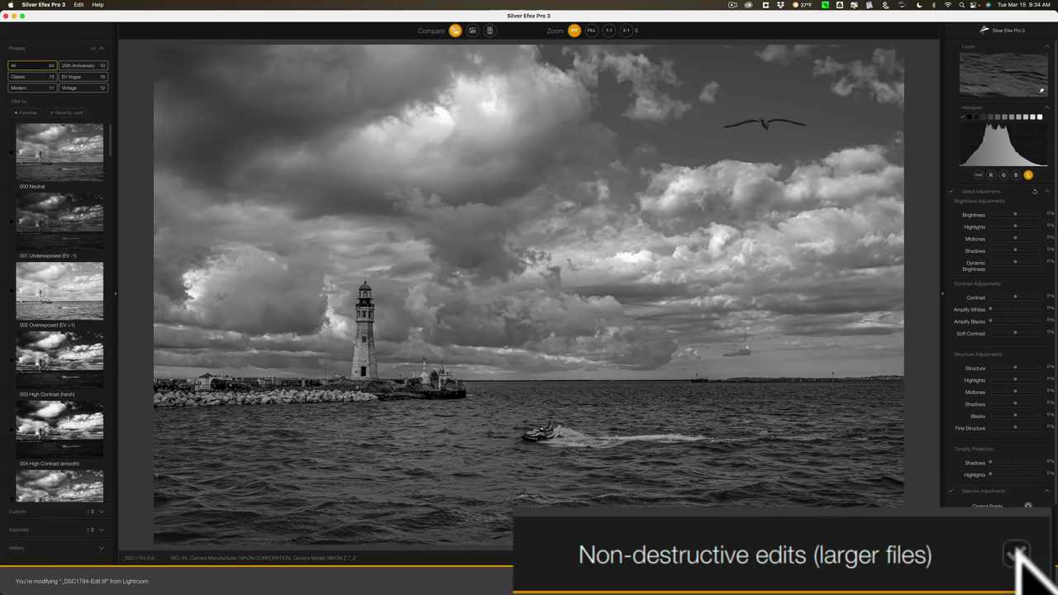
click(1019, 556)
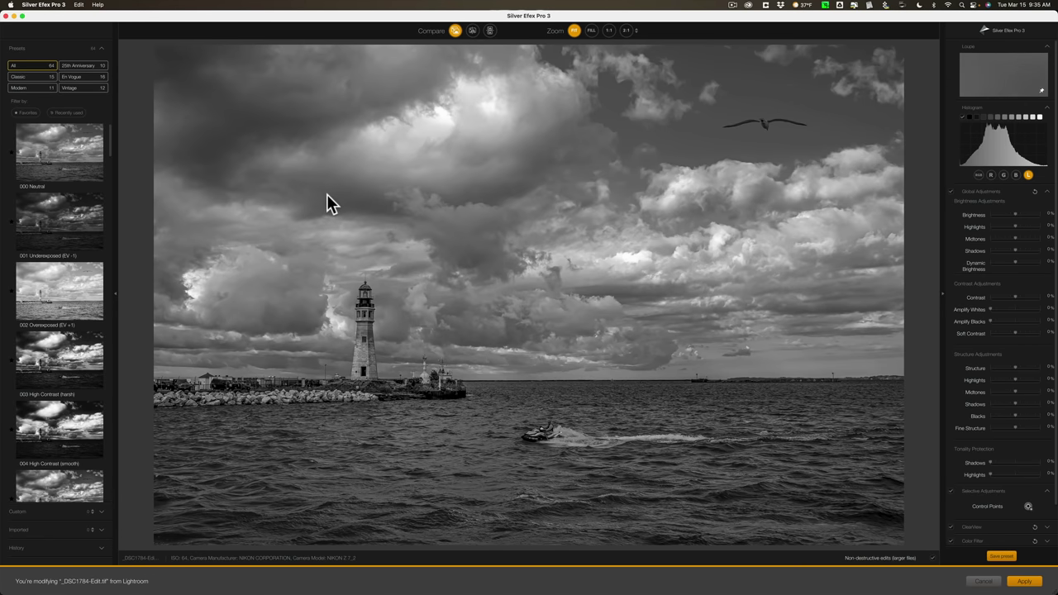
Preview the 000 Neutral and 011 Push Process (N +1.5) presets
click(63, 160)
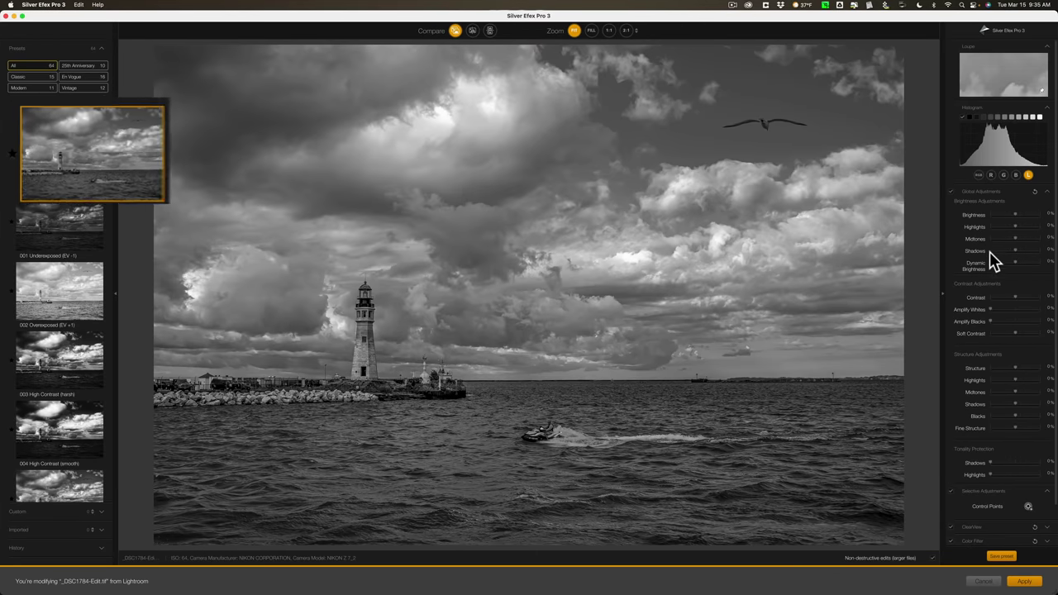
scroll(993, 259, down, 2)
scroll(990, 251, up, 2)
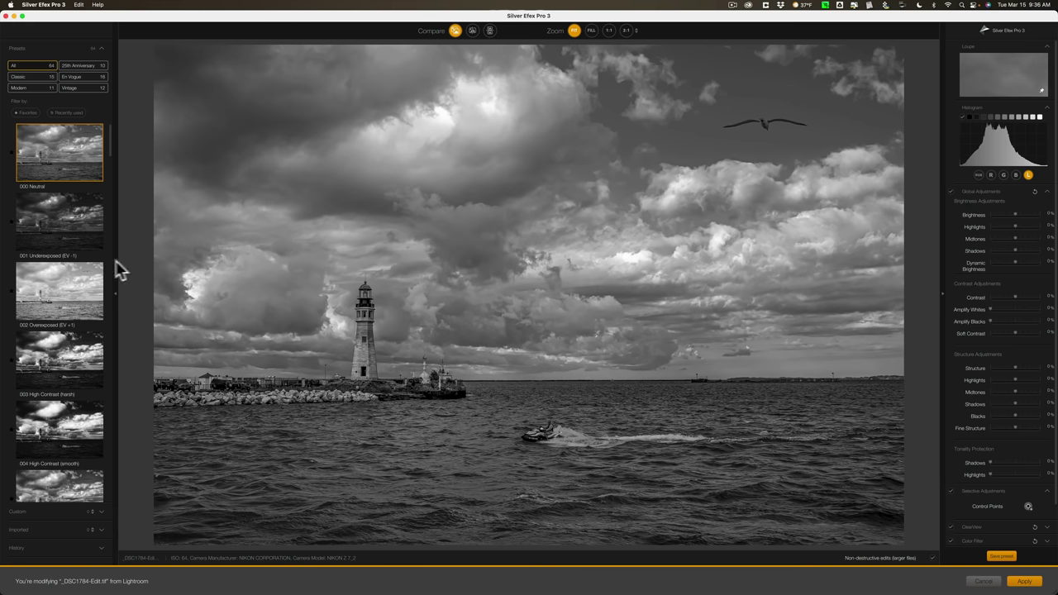
scroll(98, 272, down, 1)
scroll(81, 259, down, 5)
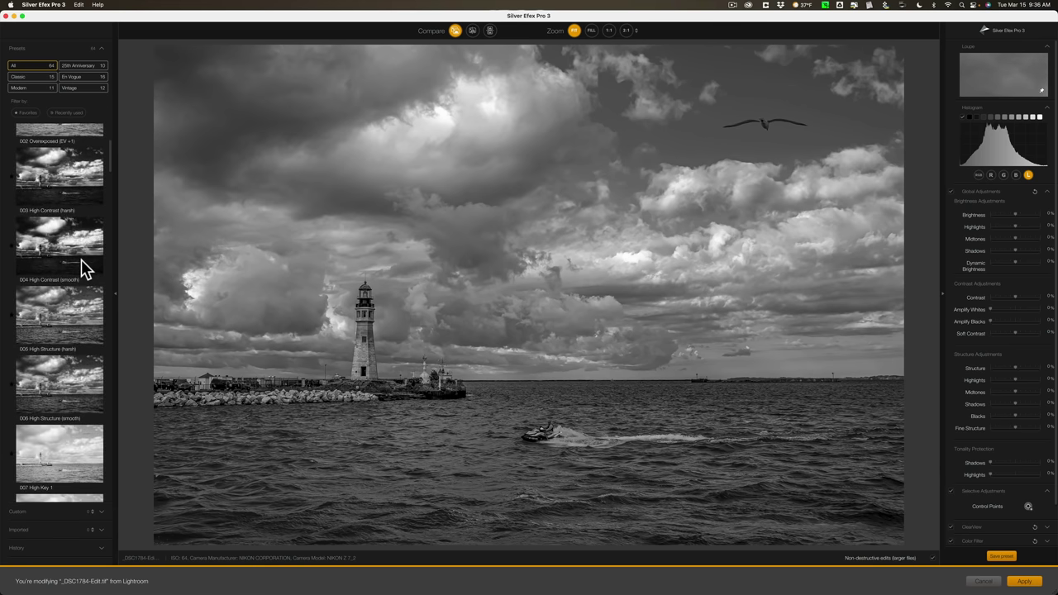
scroll(81, 260, down, 3)
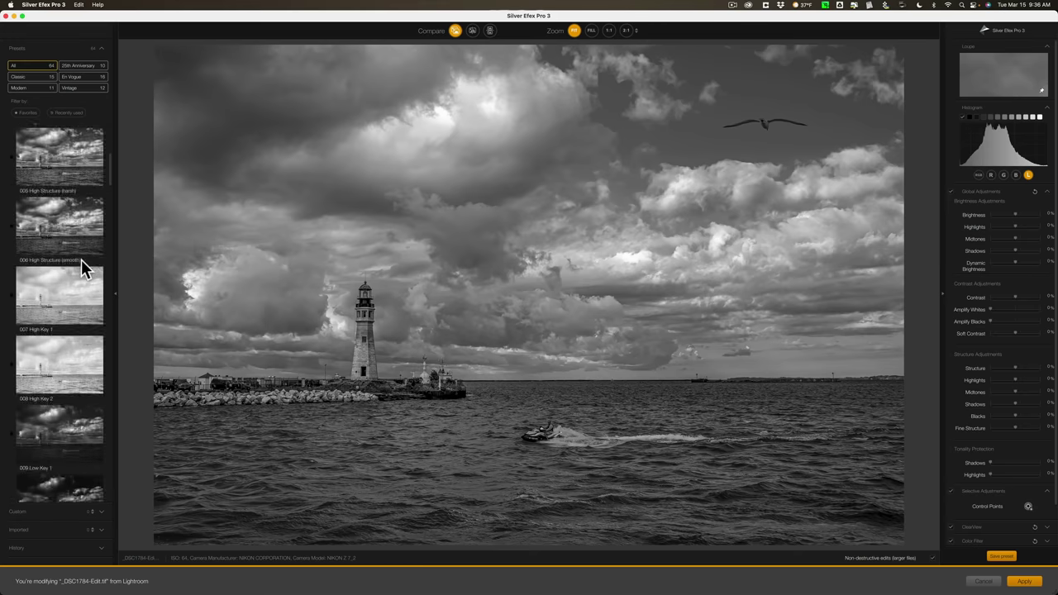
scroll(81, 260, down, 4)
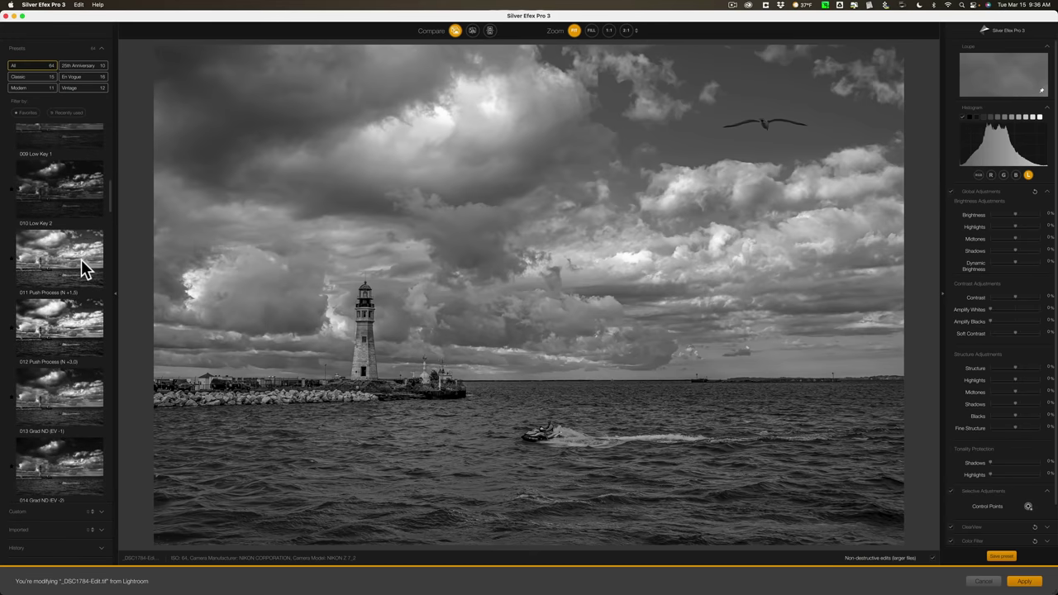
click(81, 259)
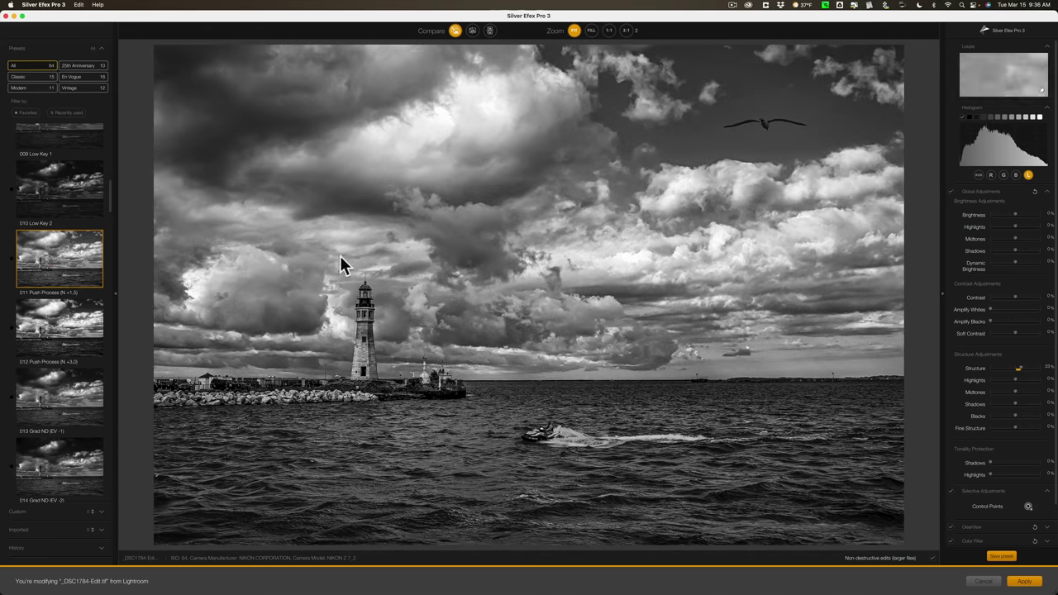
Try the 015 Full Dynamic (harsh) and 016 Full Dynamic (smooth) presets
scroll(93, 253, down, 2)
scroll(88, 250, down, 2)
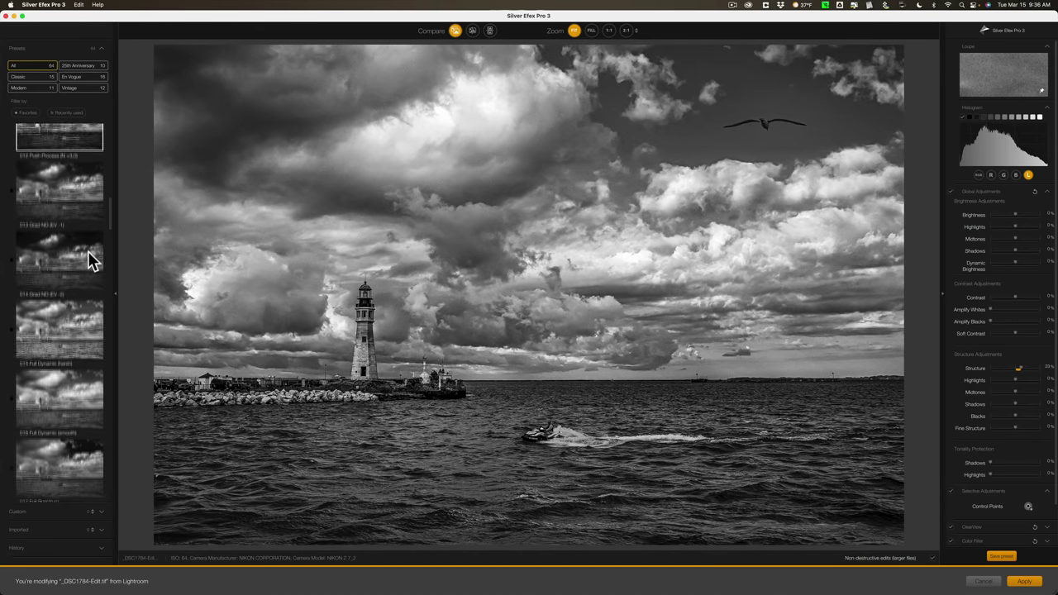
click(66, 306)
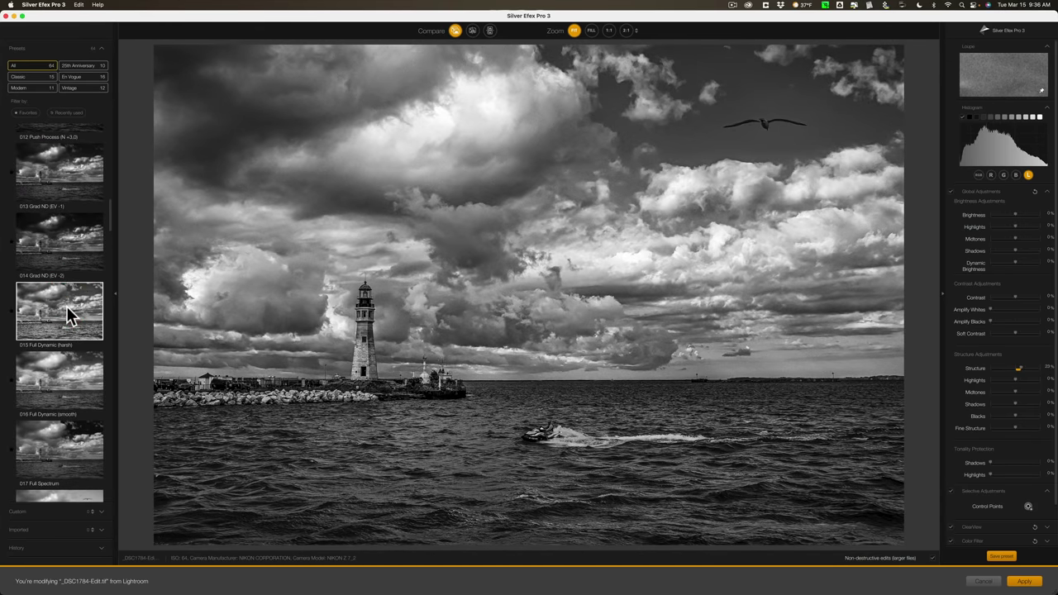
click(66, 306)
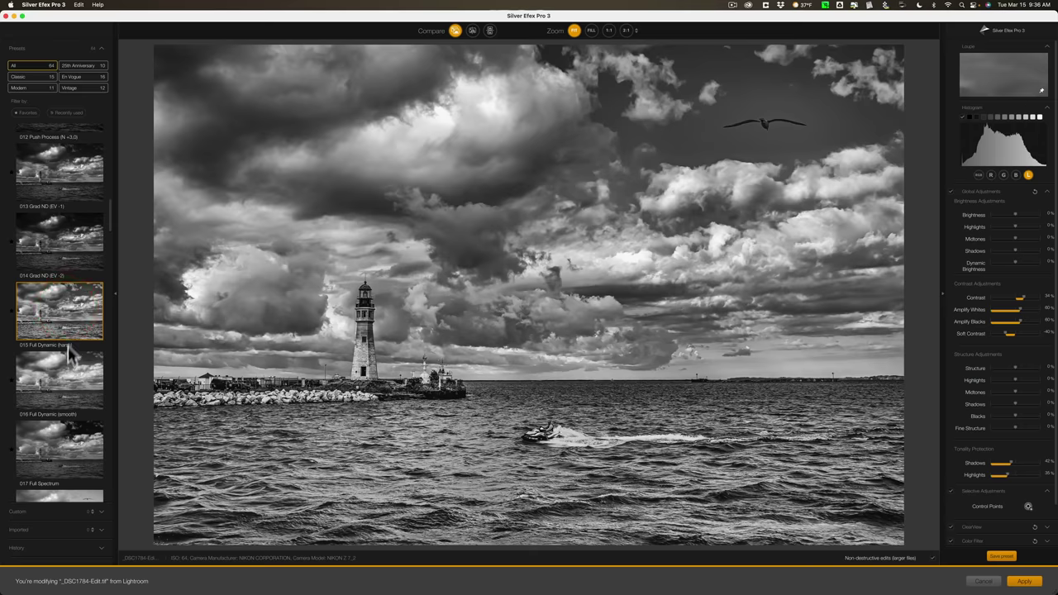
click(64, 377)
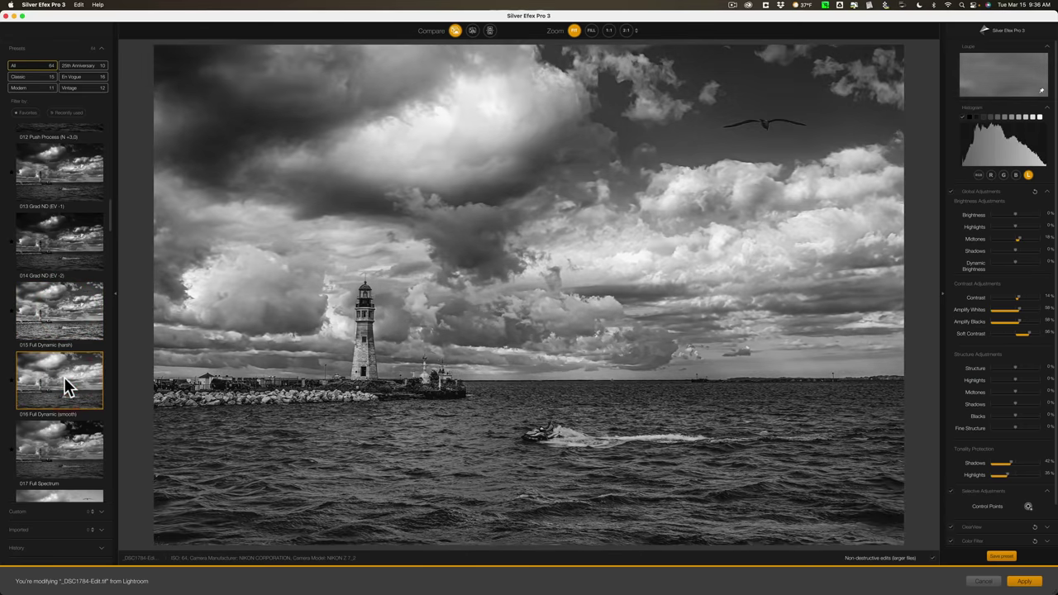
Try 017 Full Spectrum, then settle on the 019 Fine Art Process preset
scroll(63, 377, down, 2)
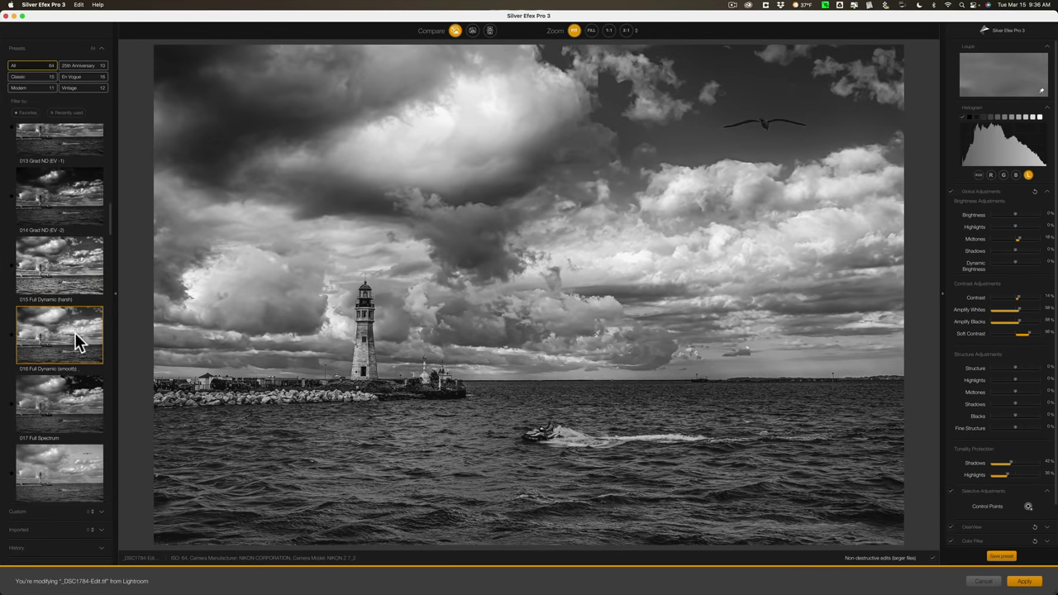
scroll(75, 339, down, 4)
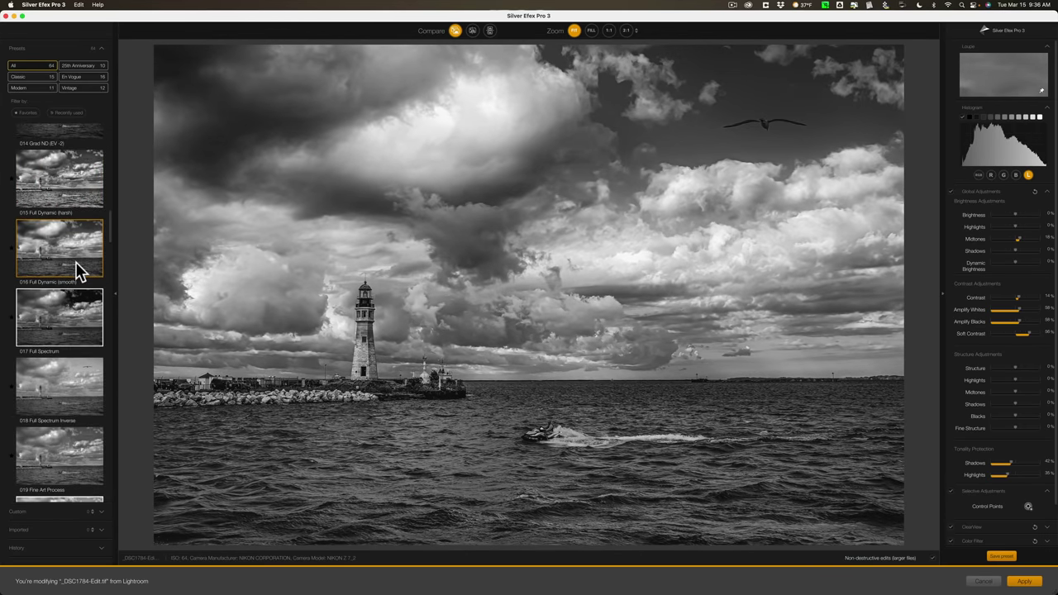
click(71, 326)
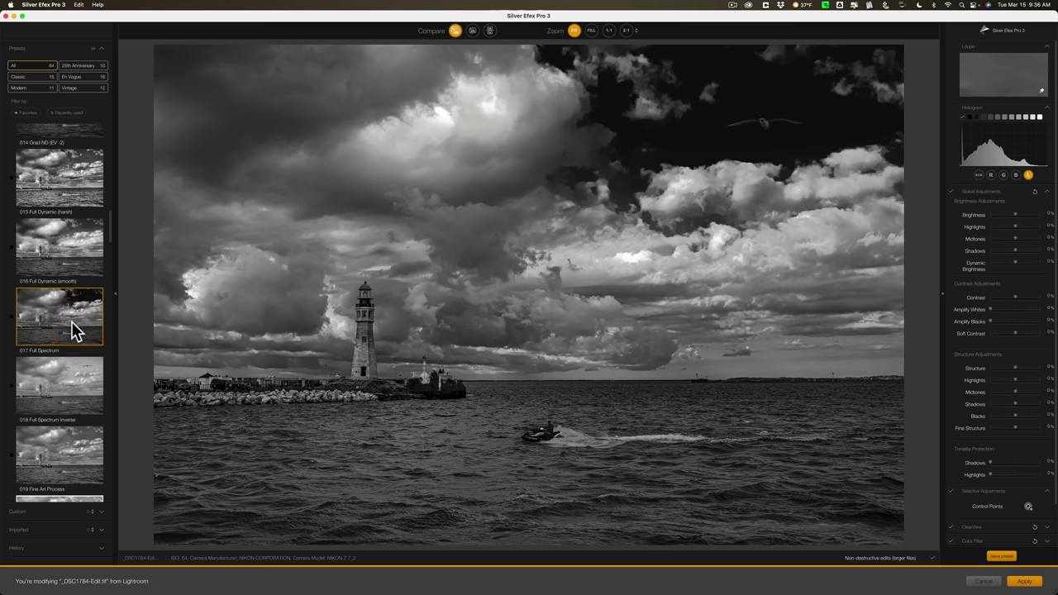
scroll(69, 390, down, 1)
scroll(68, 391, down, 4)
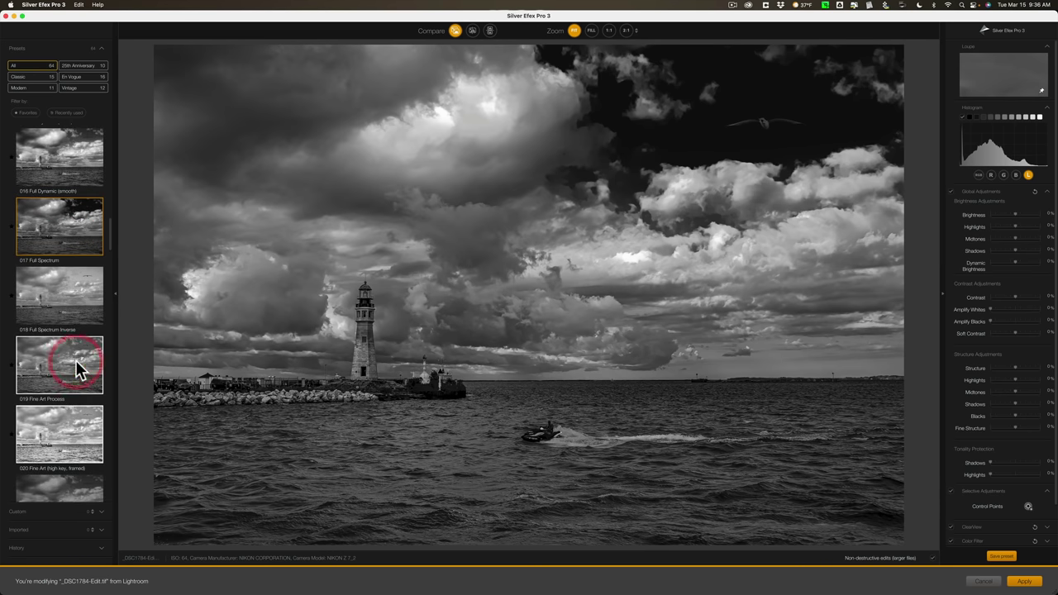
click(75, 364)
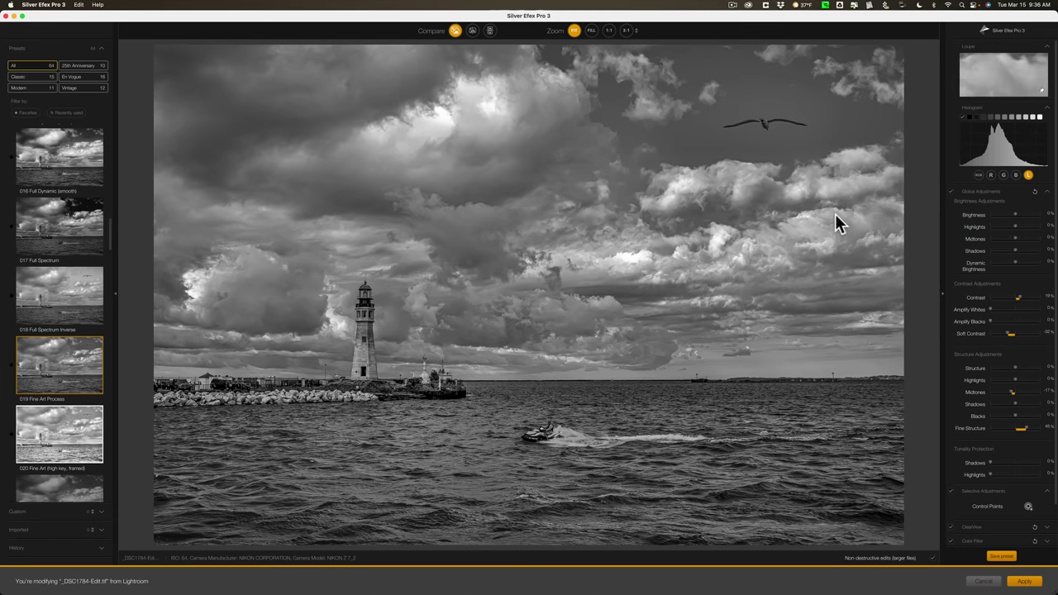
Enlarge the loupe, pin it on the lighthouse tower, then close it
click(938, 98)
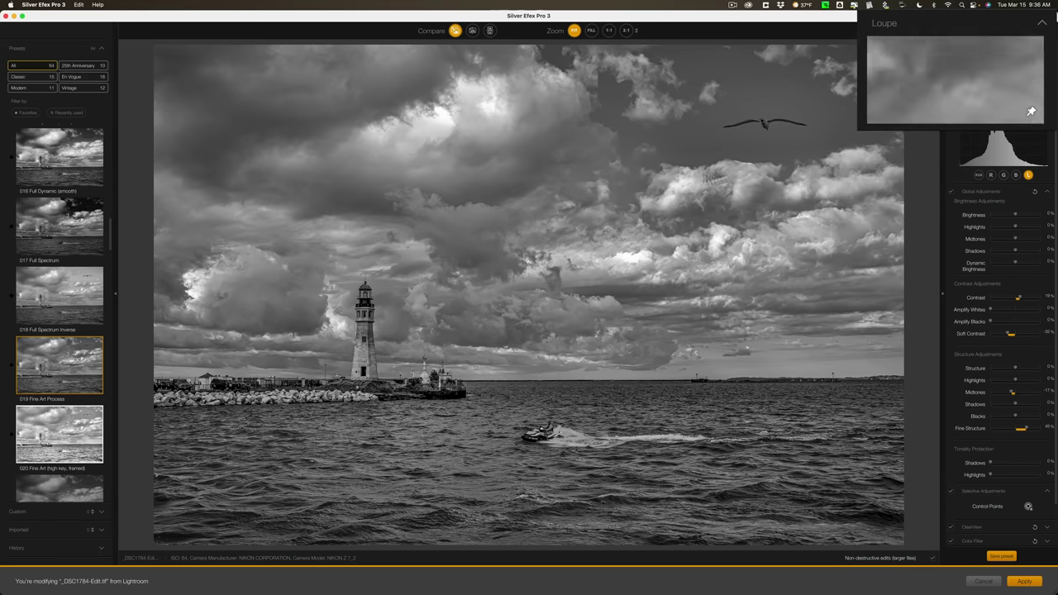
click(1031, 110)
click(366, 320)
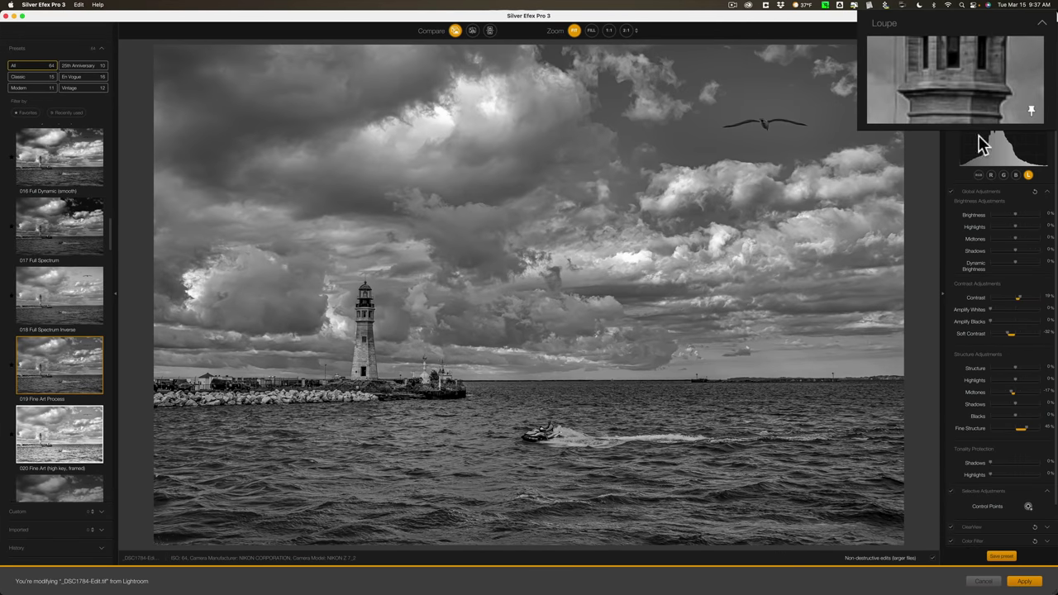
click(1030, 108)
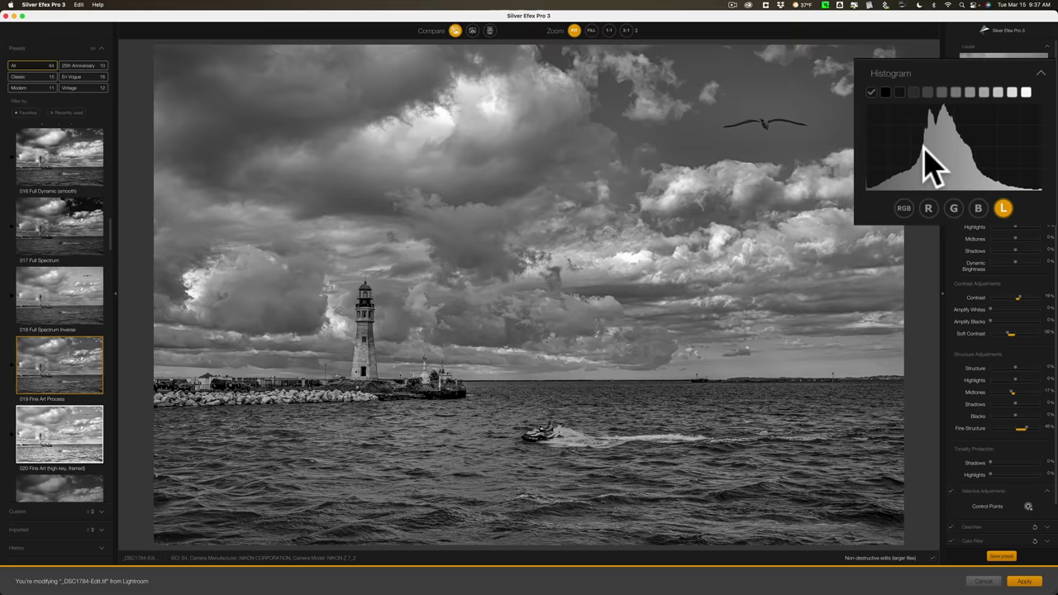
Close the enlarged histogram and bring the Global Adjustments brightness sliders into view
mouse_move(887, 92)
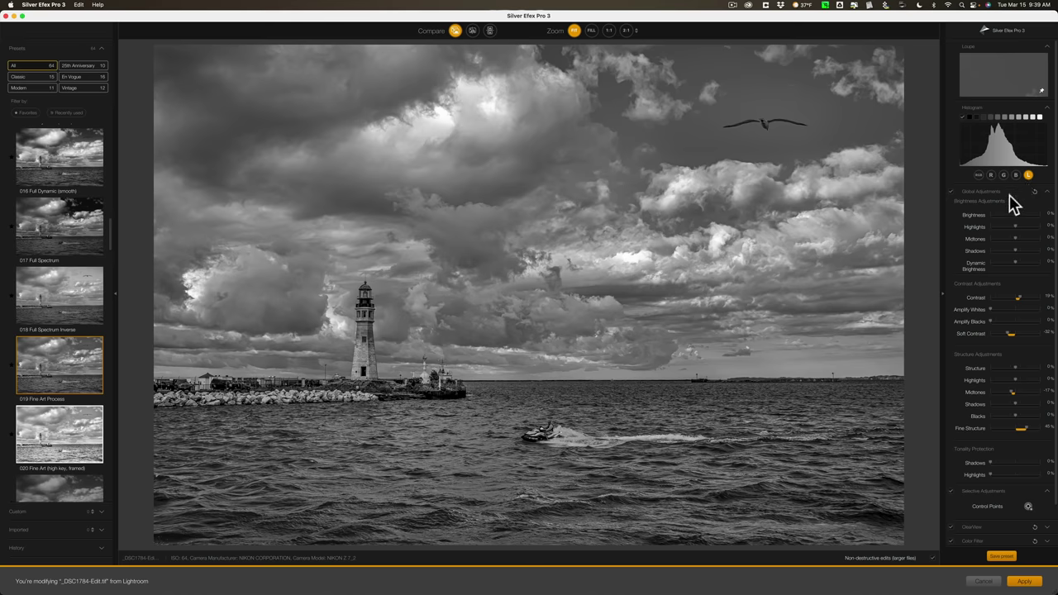
scroll(1003, 207, down, 2)
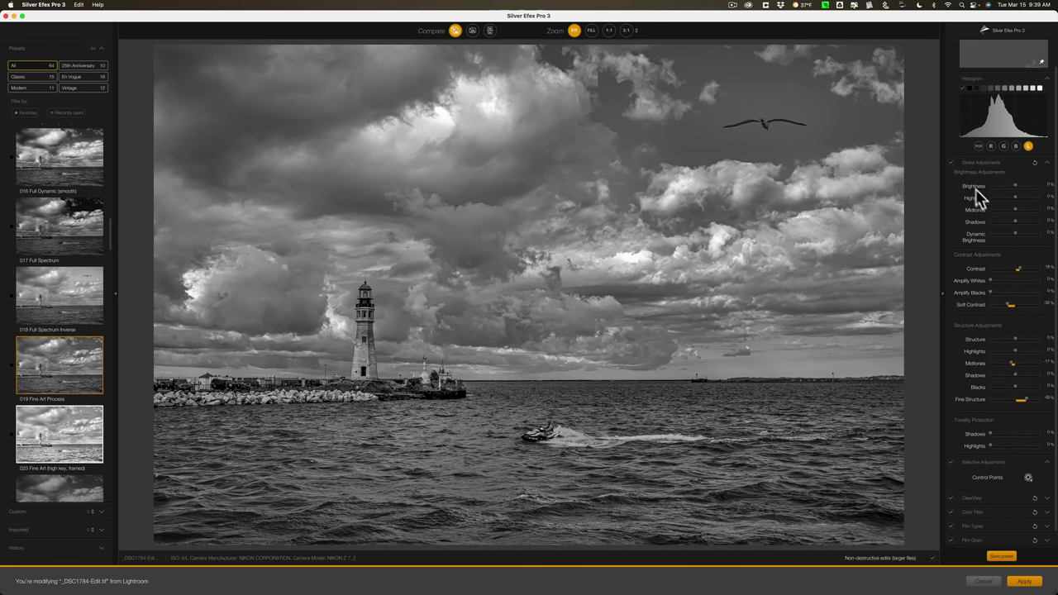
Set brightness Highlights -95%, Midtones 28%, Shadows -44% and Dynamic Brightness 4%
drag(974, 166, 889, 54)
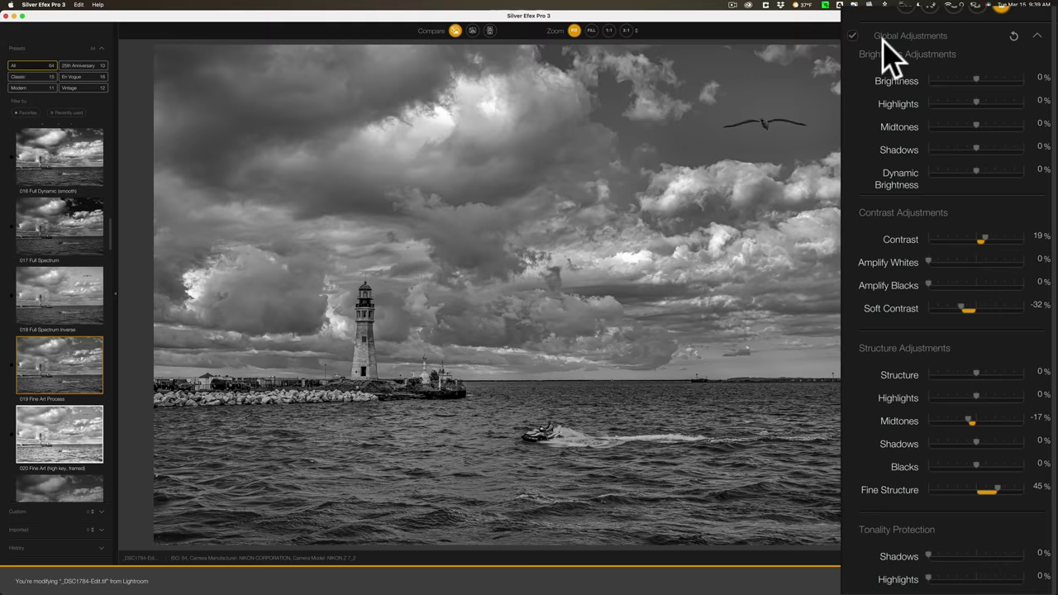
drag(889, 54, 907, 78)
drag(976, 100, 999, 126)
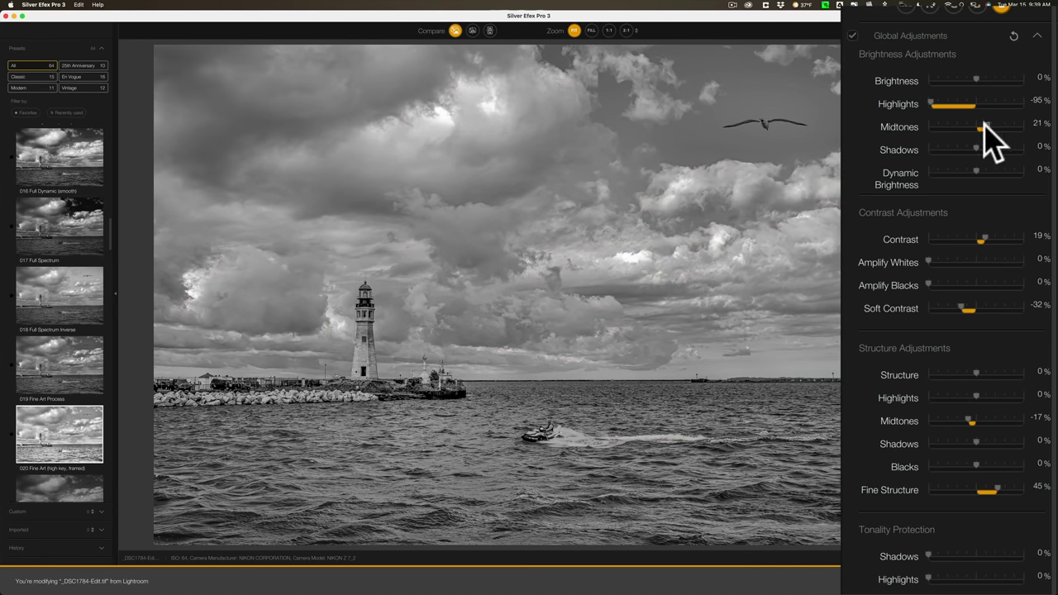
drag(994, 129, 926, 108)
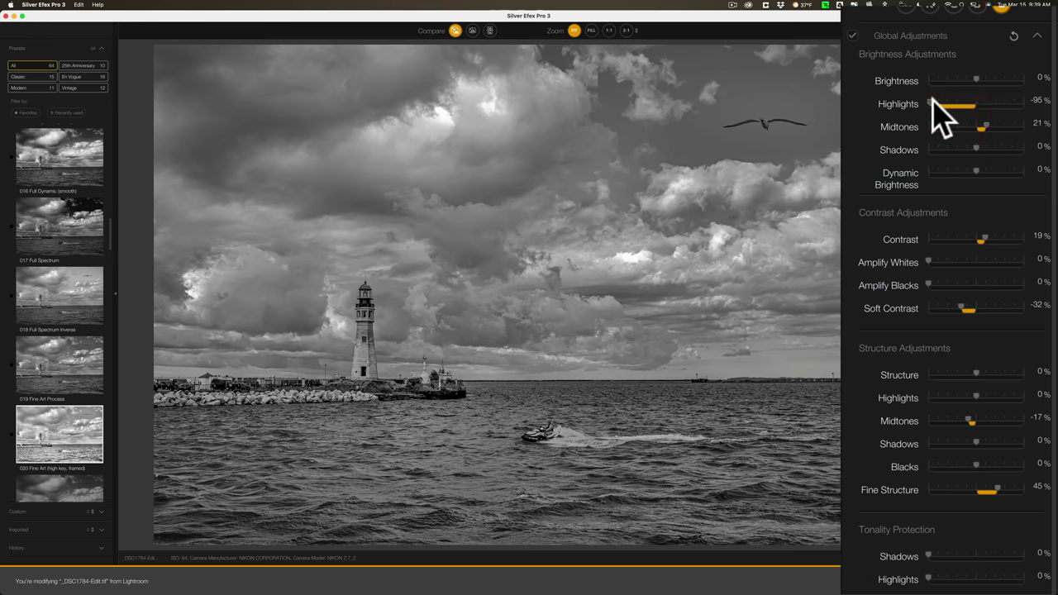
click(945, 106)
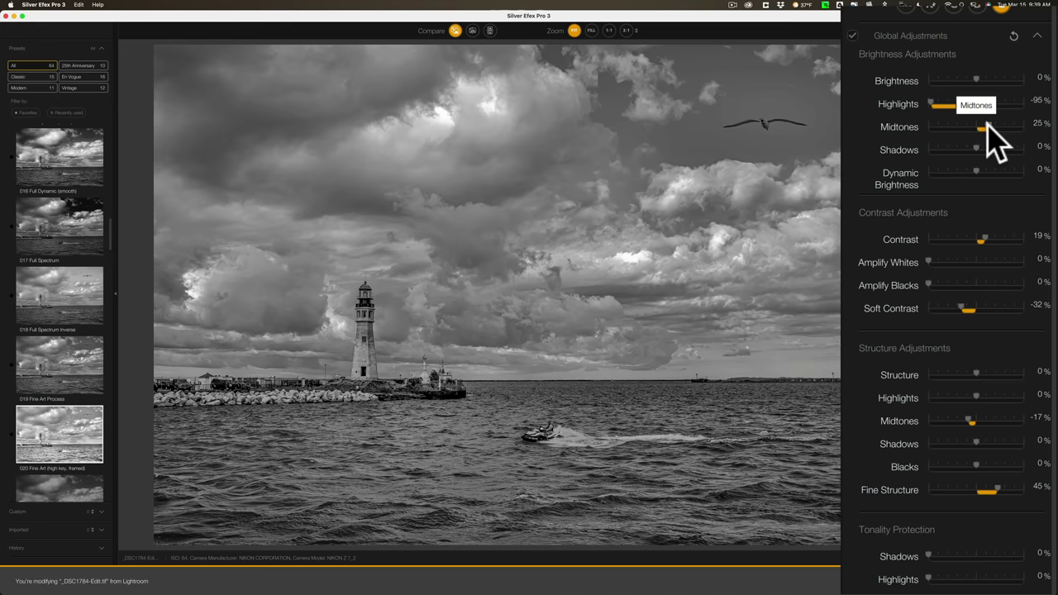
drag(986, 126, 999, 176)
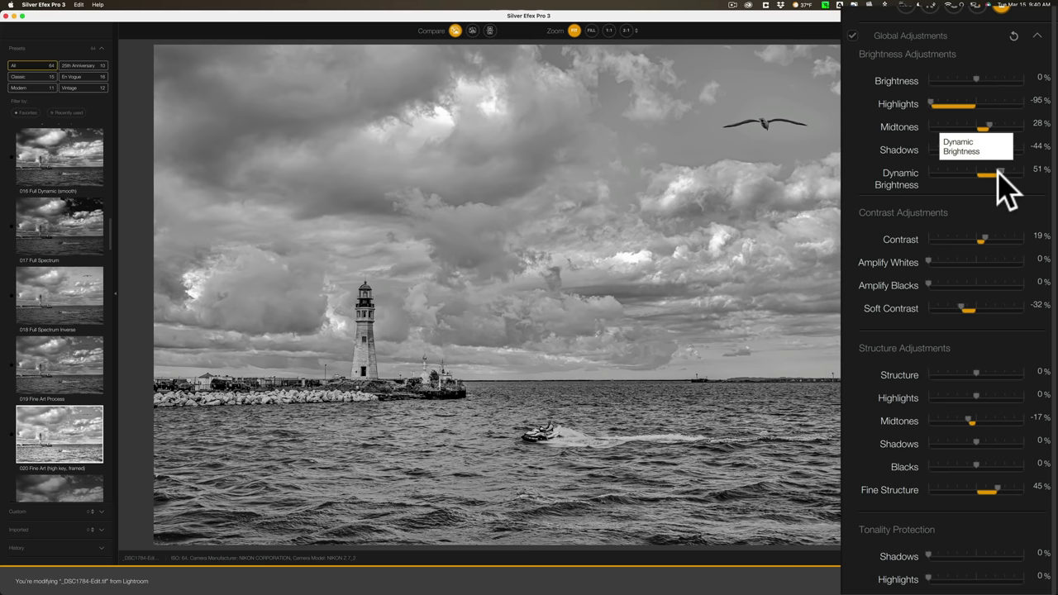
drag(999, 175, 977, 173)
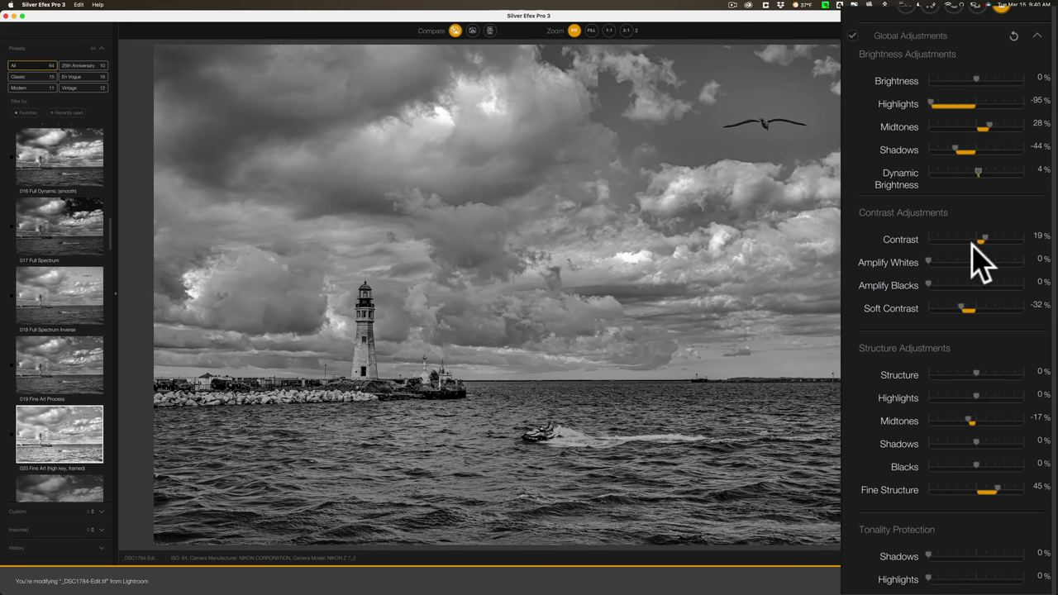
Set Contrast to 15%, Amplify Blacks to 10% and Soft Contrast to -33%
drag(985, 237, 928, 263)
drag(929, 284, 924, 189)
mouse_move(960, 303)
mouse_down()
mouse_move(940, 305)
mouse_move(960, 306)
mouse_up()
Set Structure 3%, Highlights 17%, Midtones -28%, Shadows 15%, Blacks 23%, Fine Structure 29%
scroll(951, 315, down, 2)
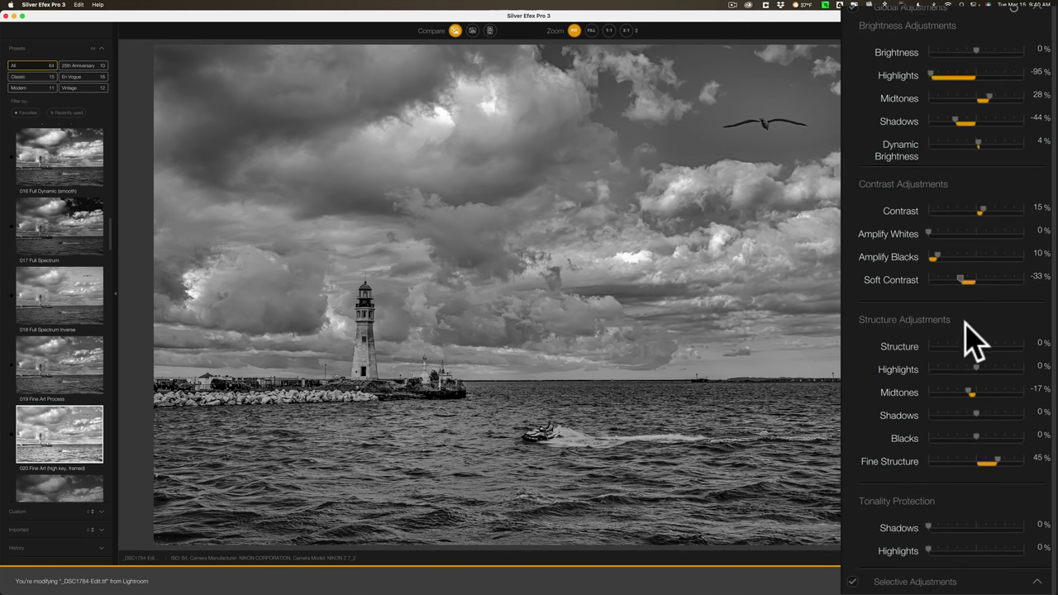
drag(974, 346, 984, 376)
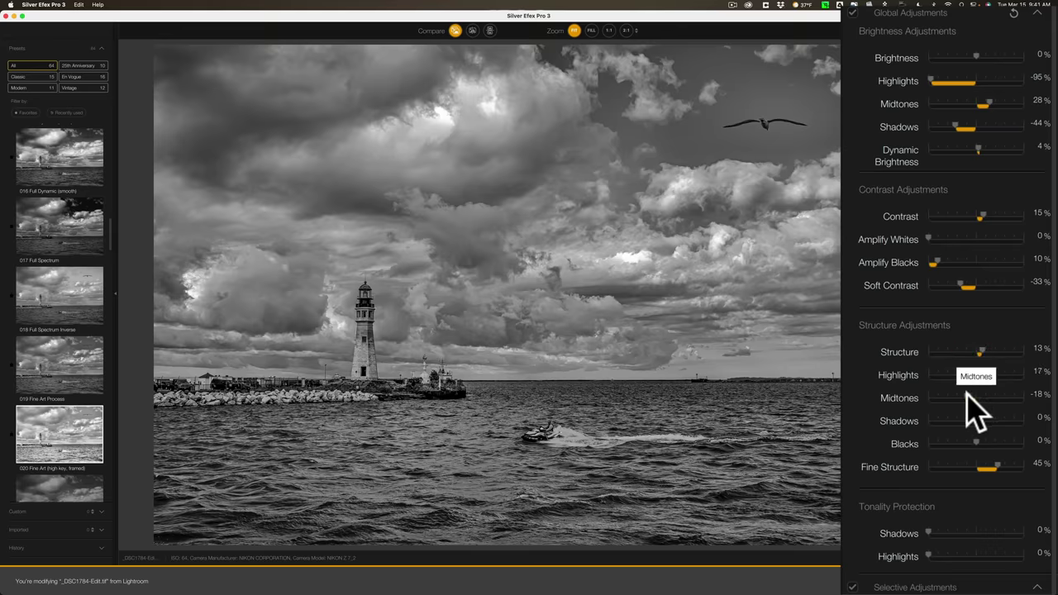
drag(968, 398, 964, 398)
drag(982, 350, 976, 350)
click(982, 374)
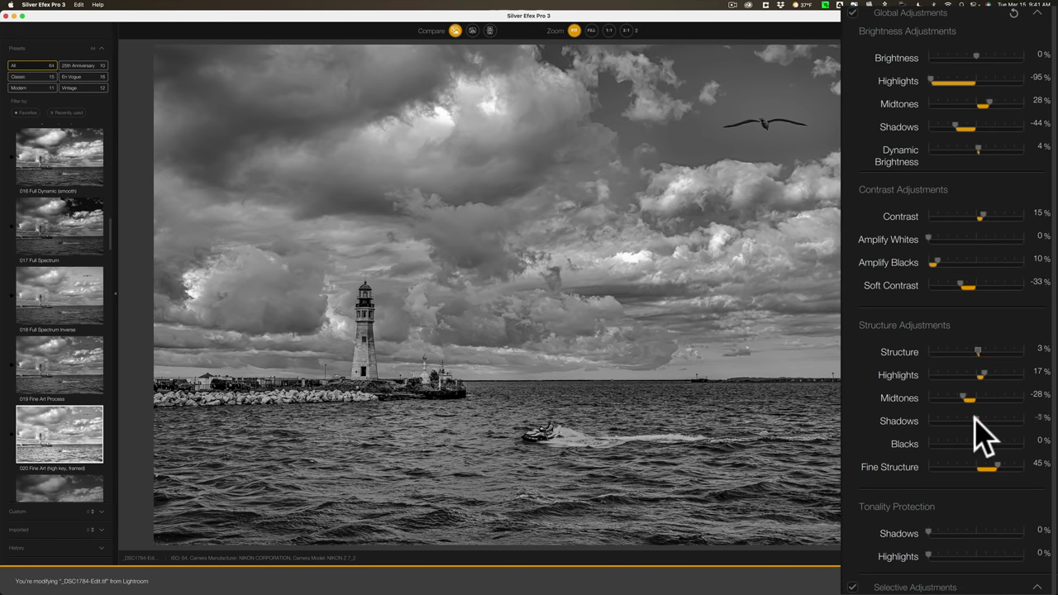
drag(974, 417, 985, 443)
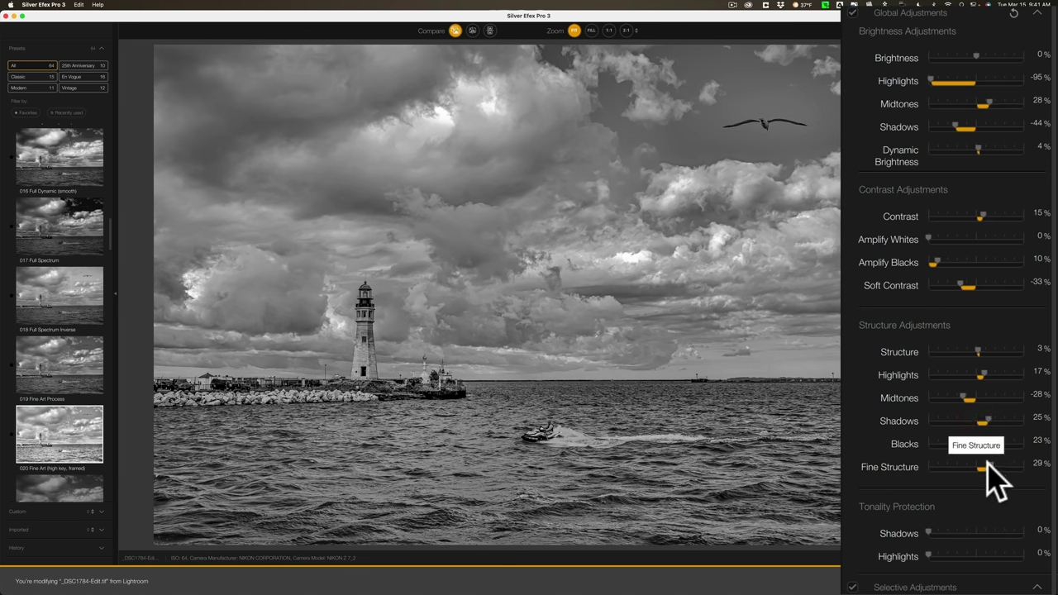
drag(997, 469, 984, 421)
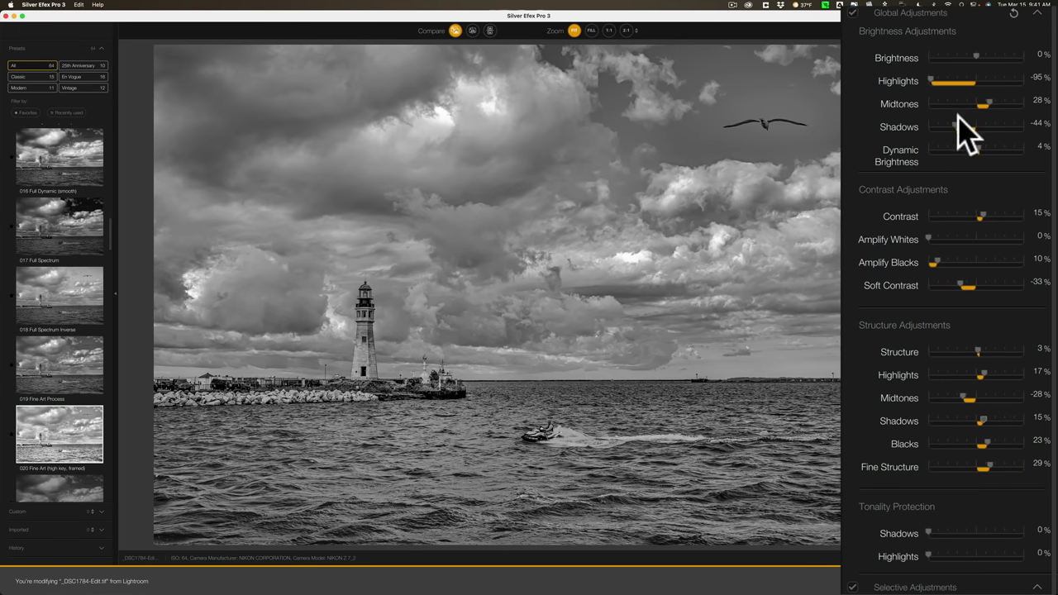
Deepen brightness Shadows to -71% and raise Amplify Blacks to 15%
mouse_move(955, 126)
mouse_down()
mouse_move(971, 124)
mouse_move(943, 124)
mouse_up()
drag(938, 261, 947, 265)
scroll(945, 265, down, 1)
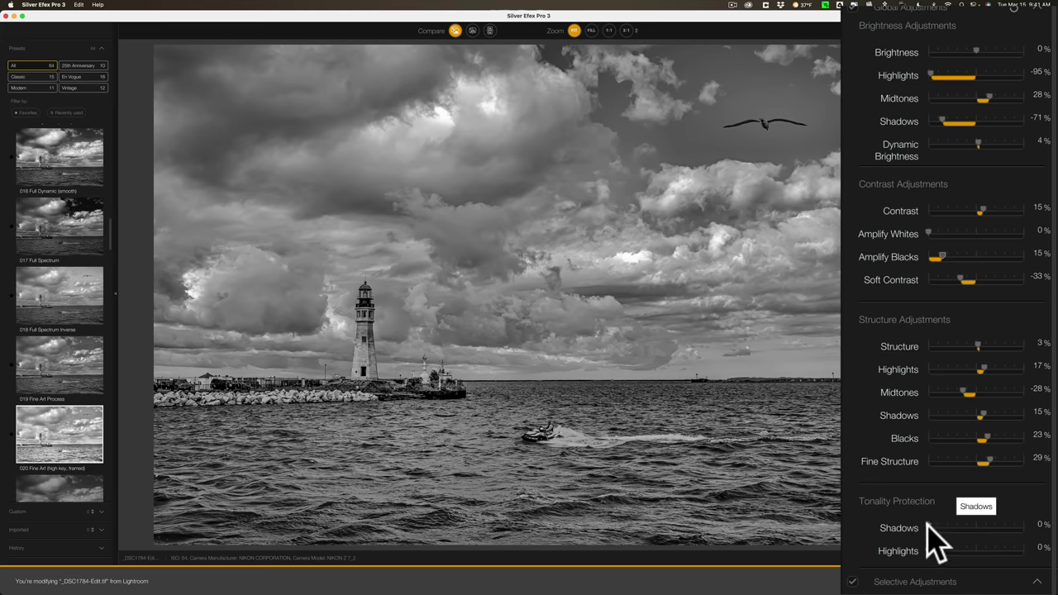
drag(928, 529, 1054, 545)
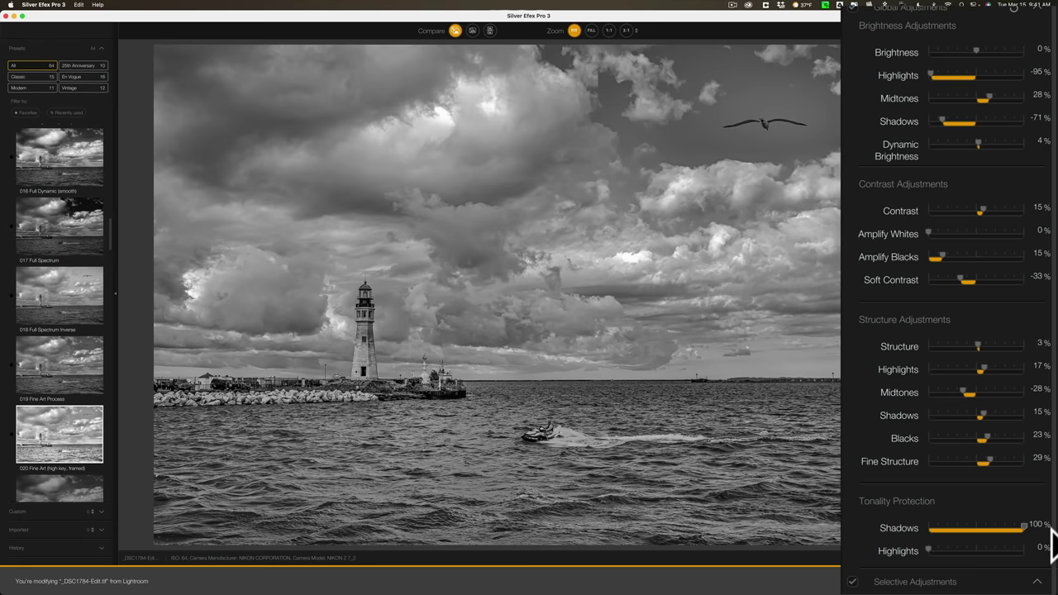
drag(1053, 546, 920, 550)
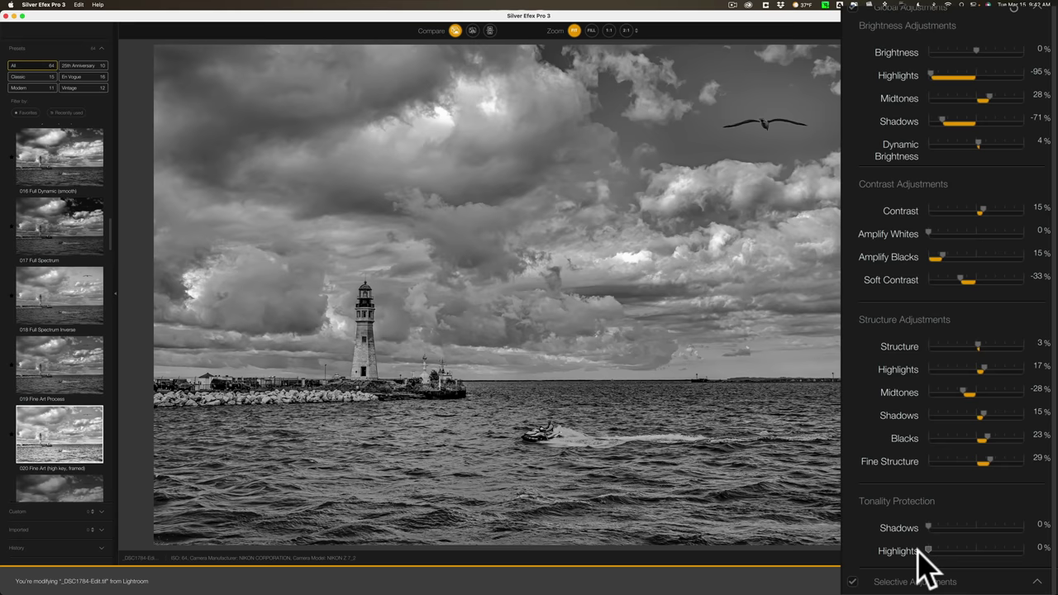
click(926, 524)
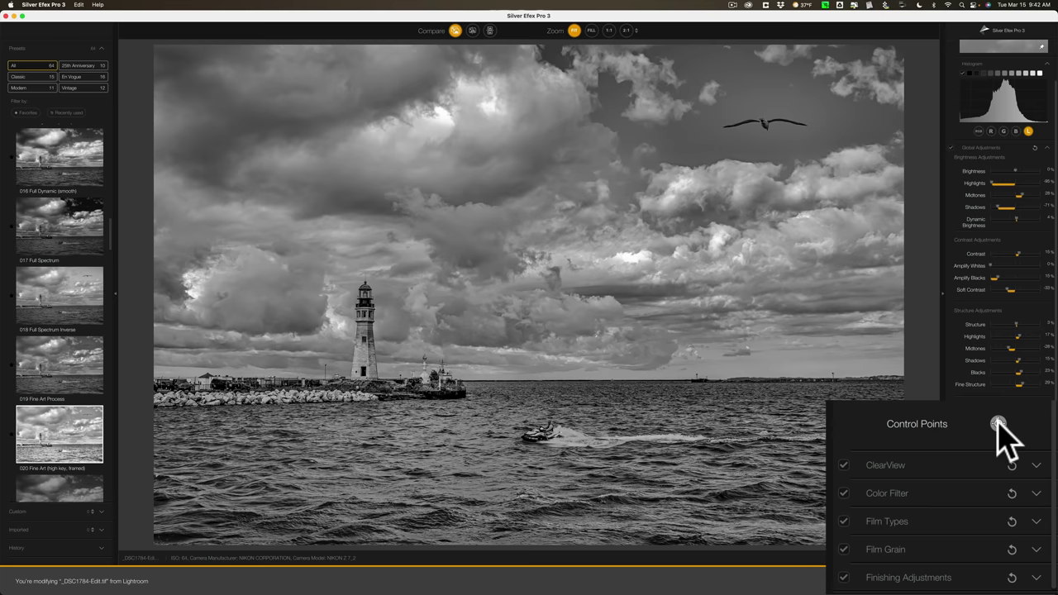
Place a control point on the lighthouse and size its circle around the tower
click(1028, 463)
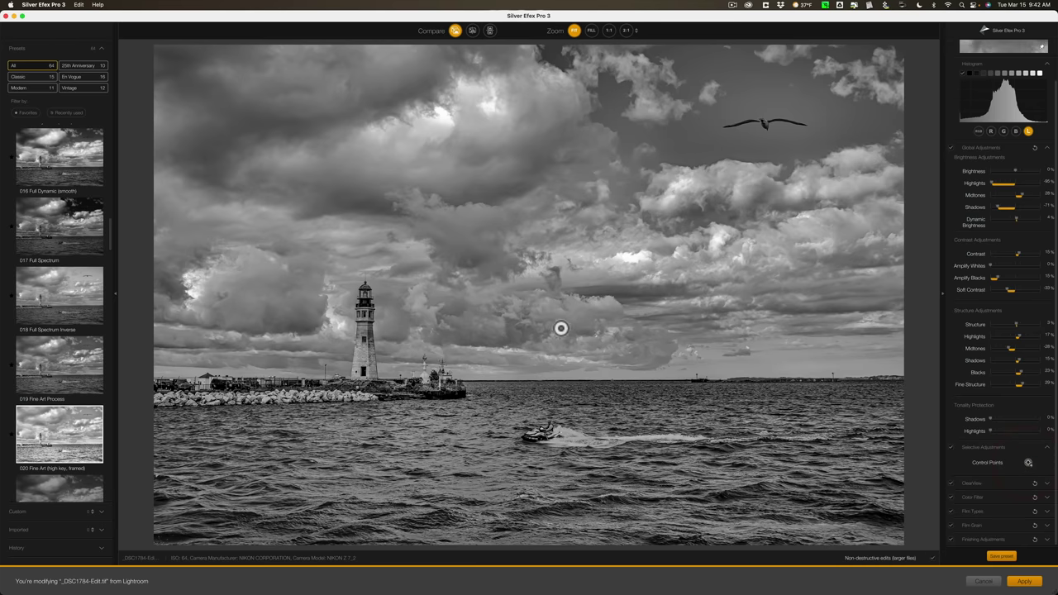
click(363, 328)
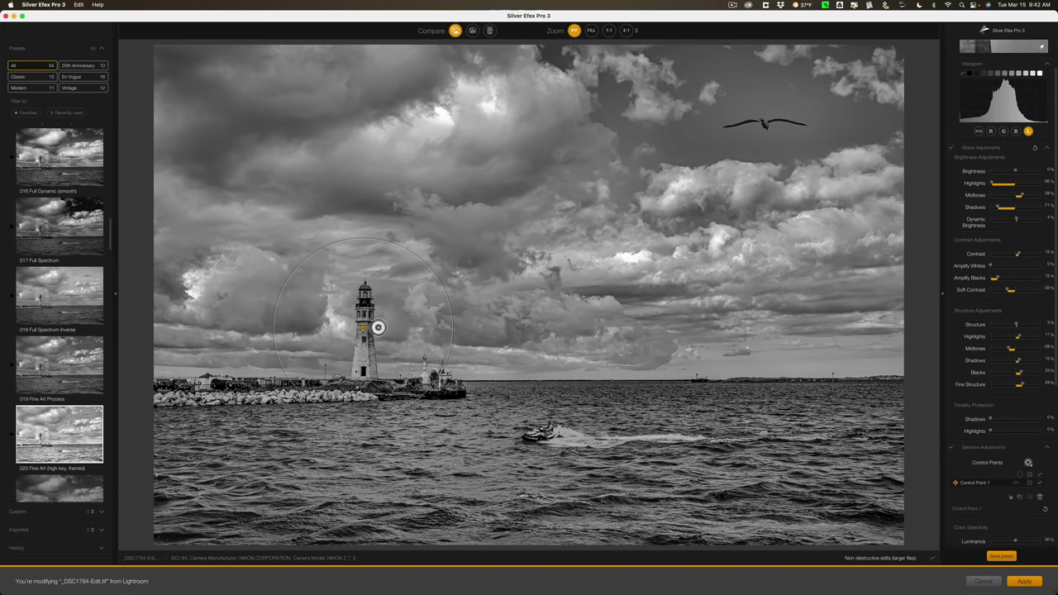
drag(379, 326, 366, 354)
click(365, 347)
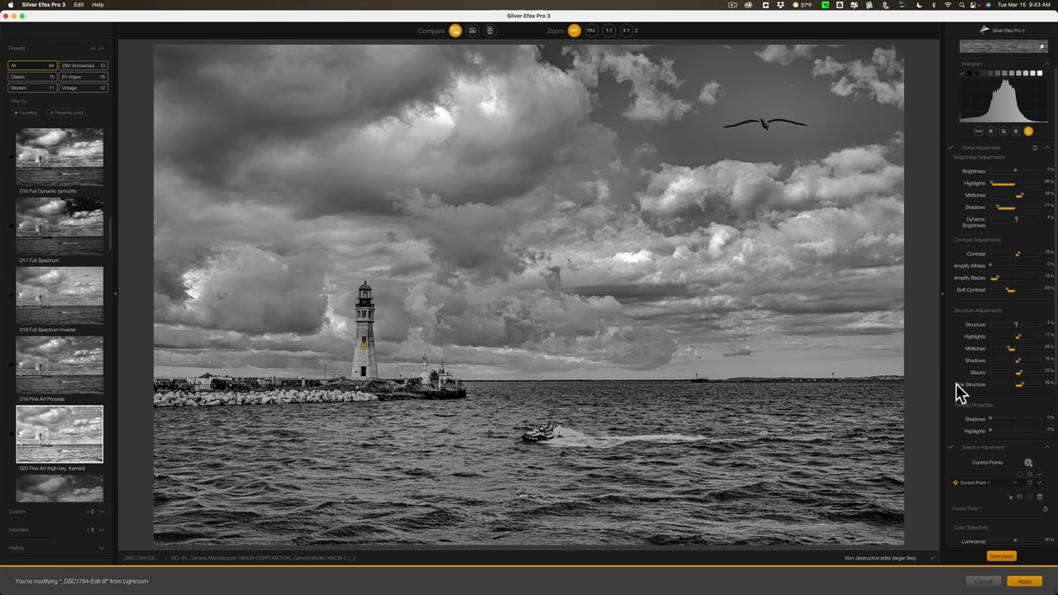
Try Control Point 1 brightness at -100%, then return it to 0%
scroll(986, 406, down, 3)
scroll(987, 405, down, 5)
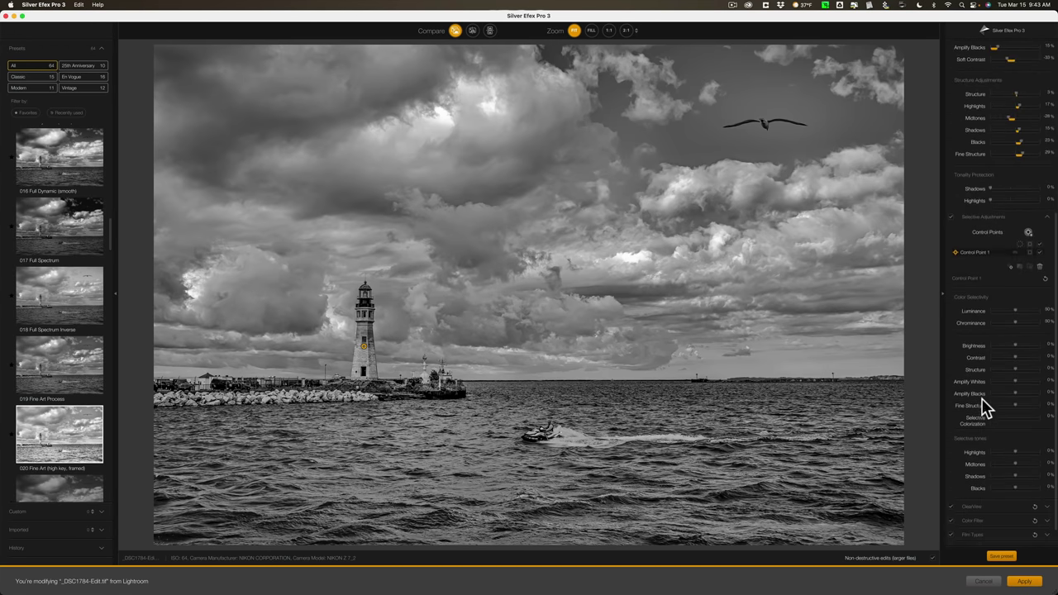
scroll(987, 405, down, 1)
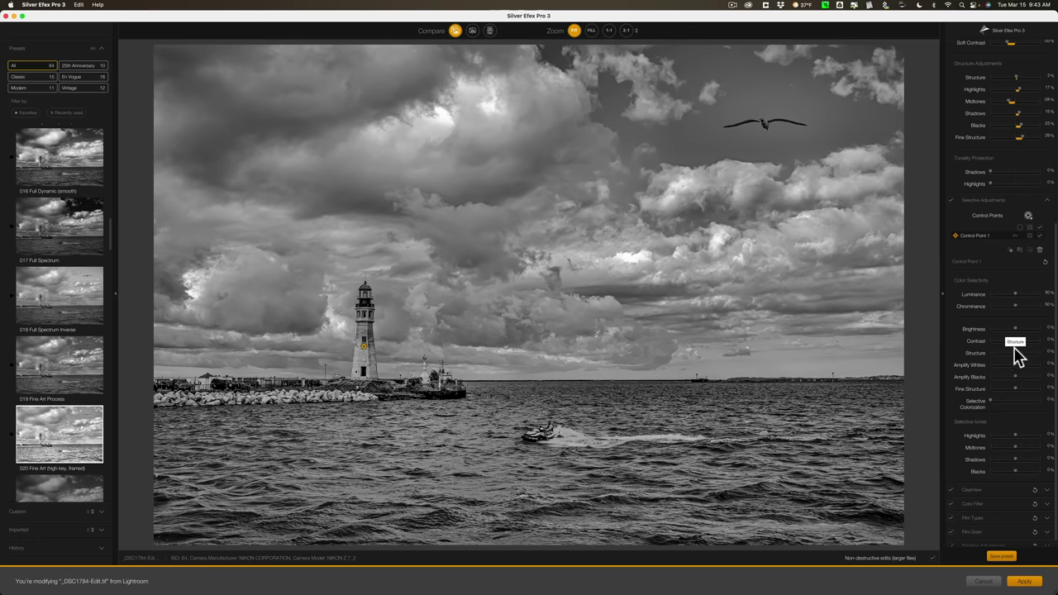
drag(1015, 330, 991, 330)
mouse_move(919, 351)
mouse_down()
mouse_move(956, 352)
mouse_move(916, 352)
mouse_up()
drag(367, 354, 367, 358)
click(768, 331)
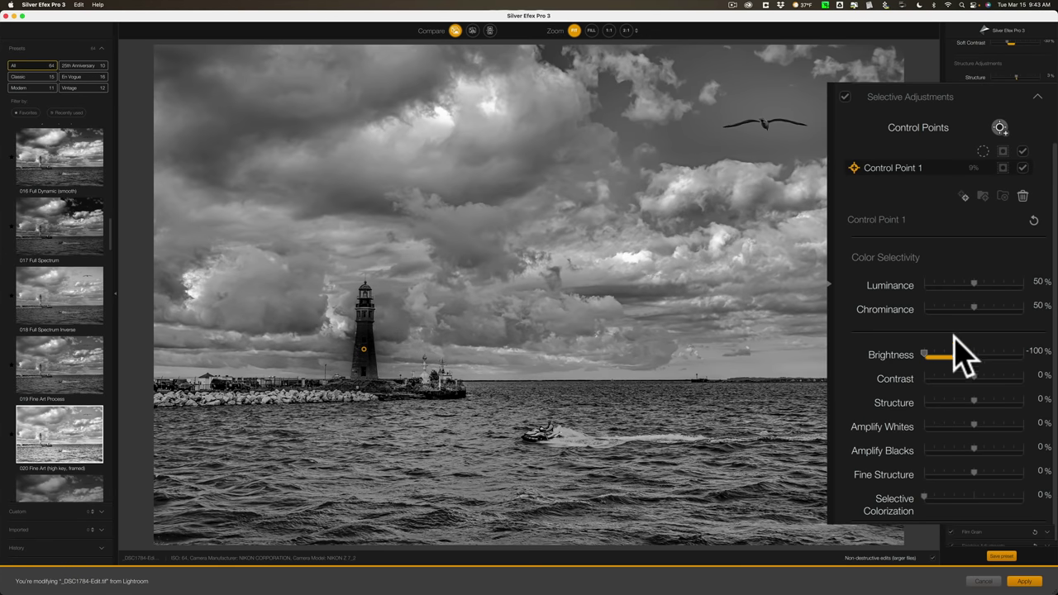
drag(892, 356, 973, 356)
Set the control point's Fine Structure to 67% and keep Selective Colorization at 0%
scroll(981, 395, down, 1)
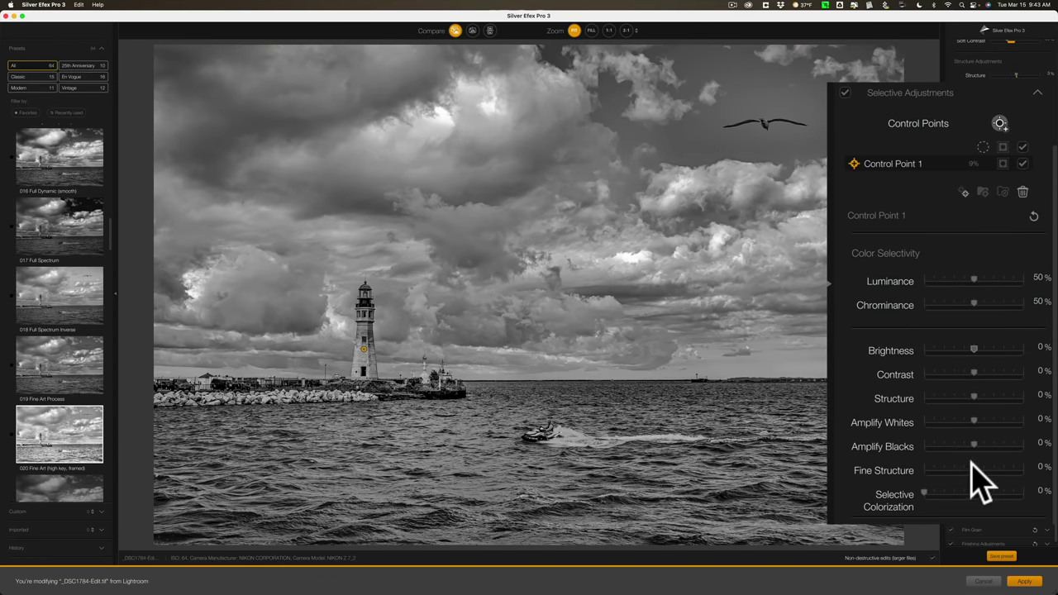
drag(974, 467, 1007, 470)
drag(926, 494, 1032, 493)
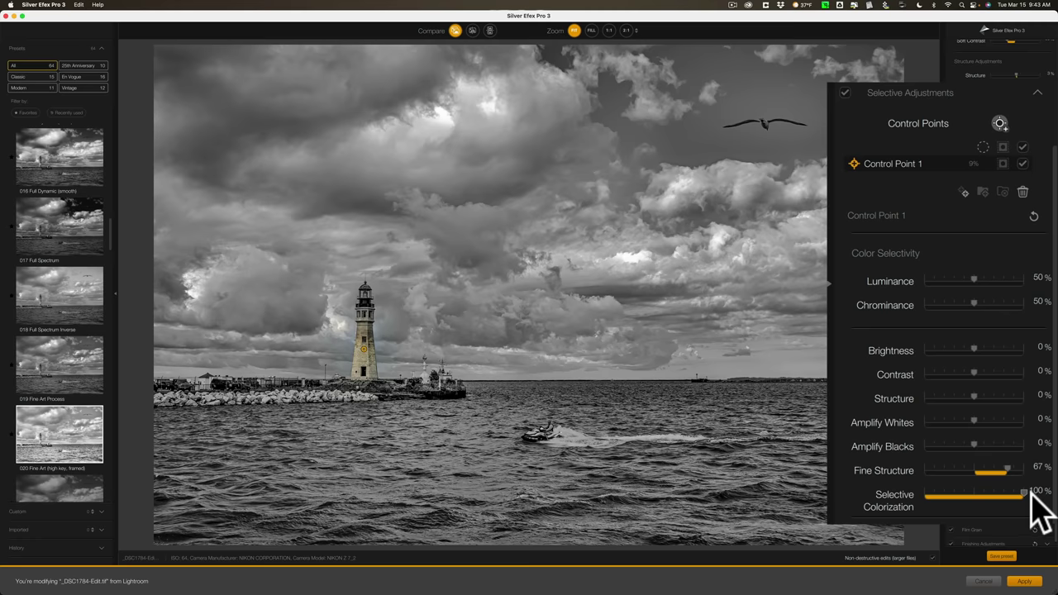
drag(1031, 493, 899, 494)
scroll(920, 445, down, 1)
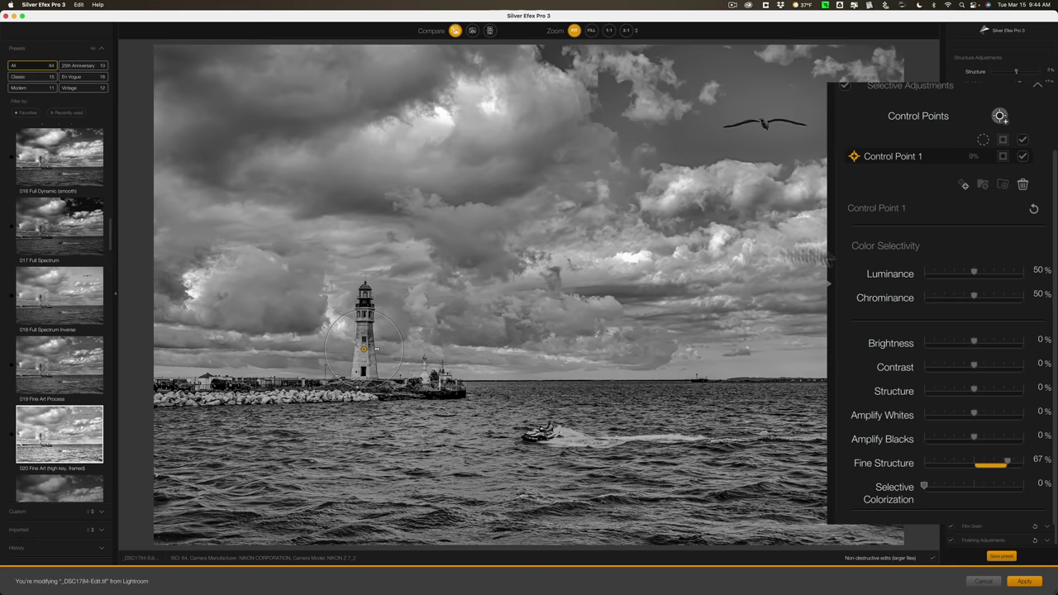
Add a second control point on the upper-left sky clouds
click(1000, 116)
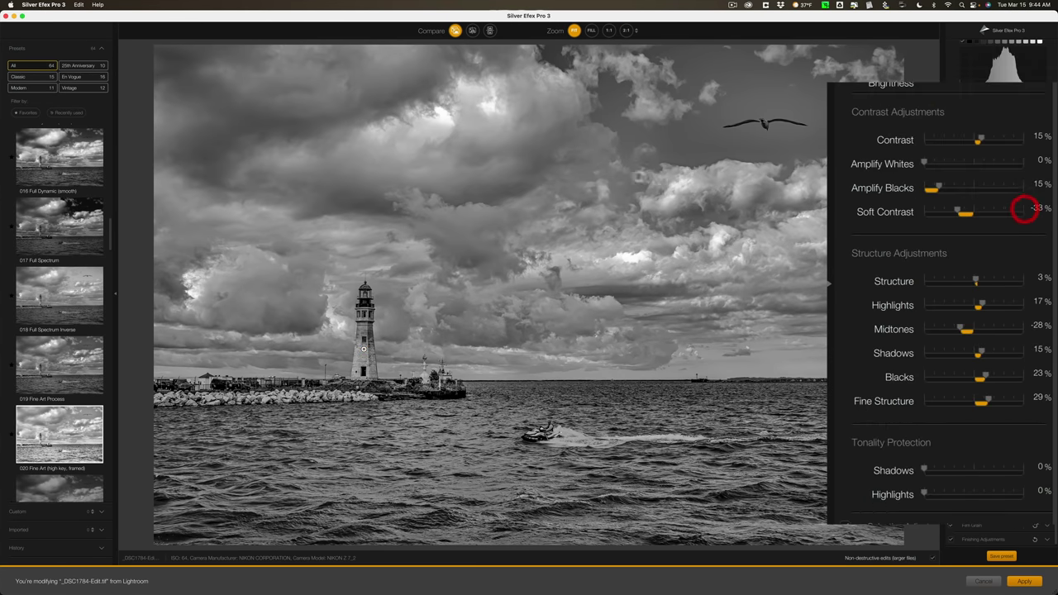
click(294, 143)
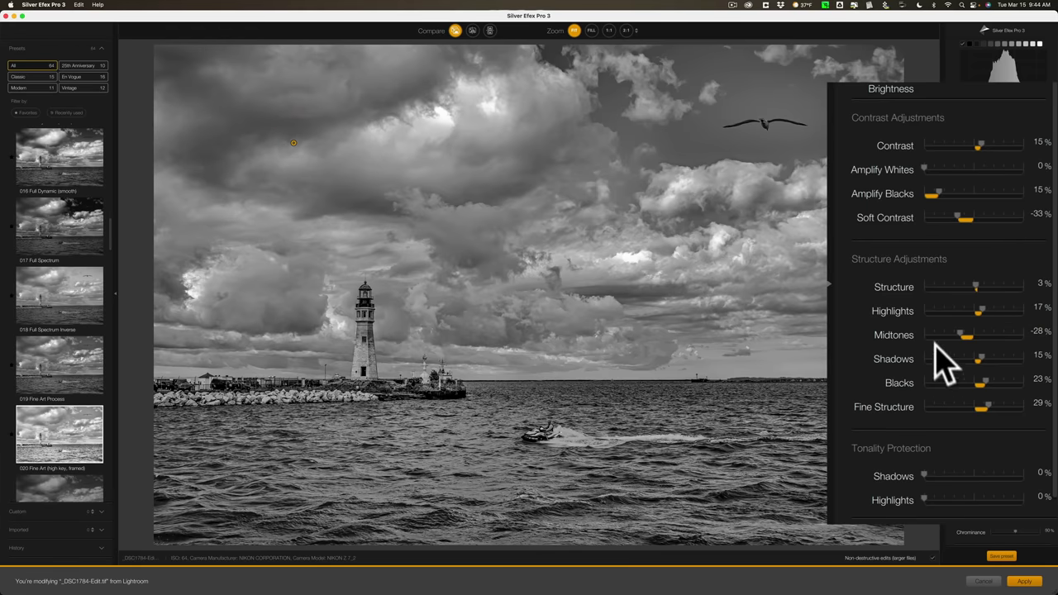
scroll(922, 366, down, 3)
scroll(935, 365, down, 5)
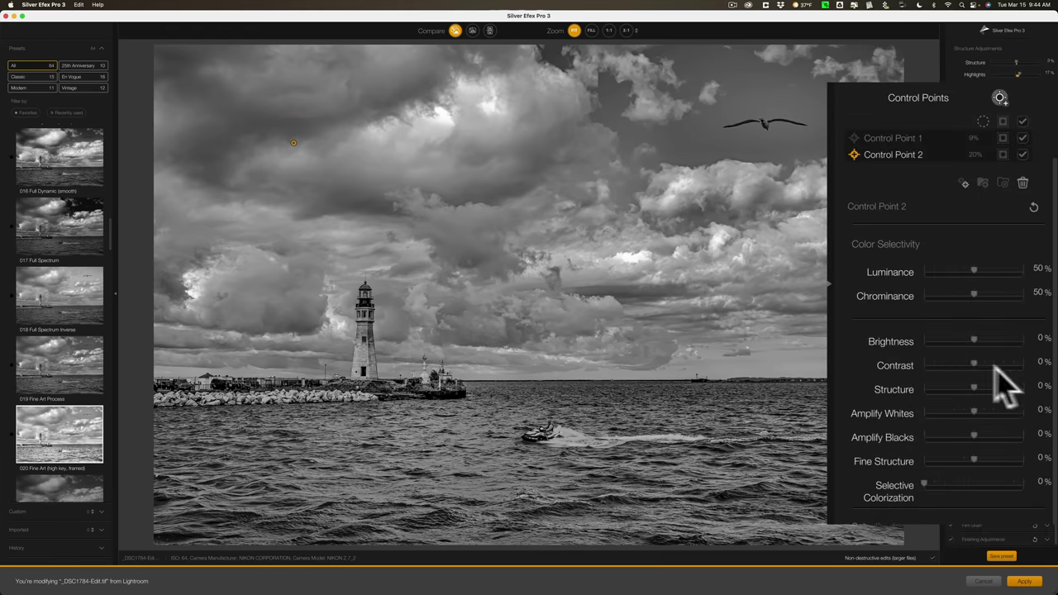
Select Control Point 2 in the Selective Adjustments list, with its adjustments at 0%
click(900, 139)
click(879, 139)
click(957, 213)
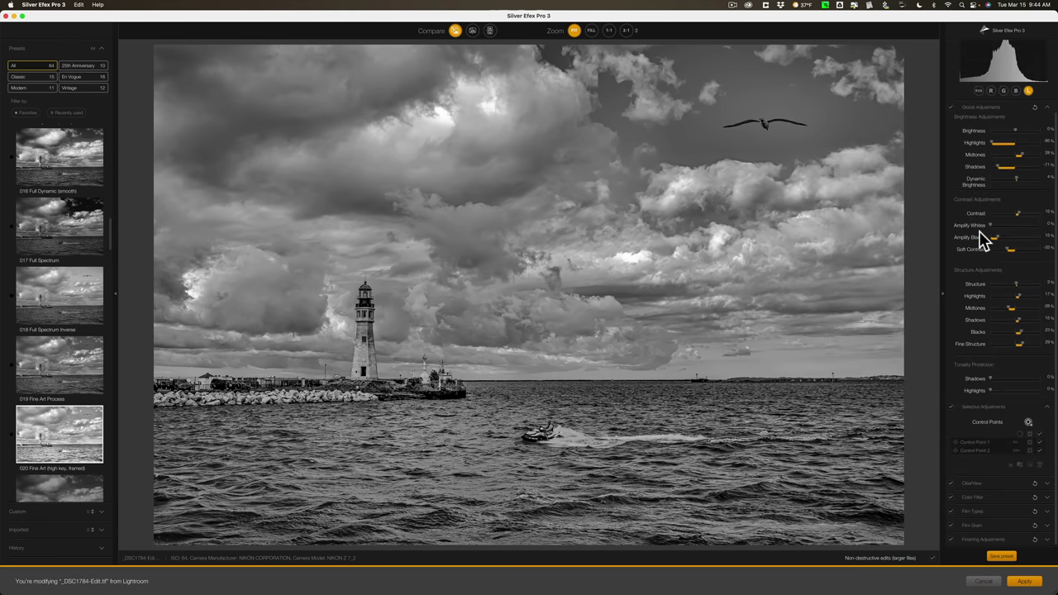
click(972, 452)
click(991, 450)
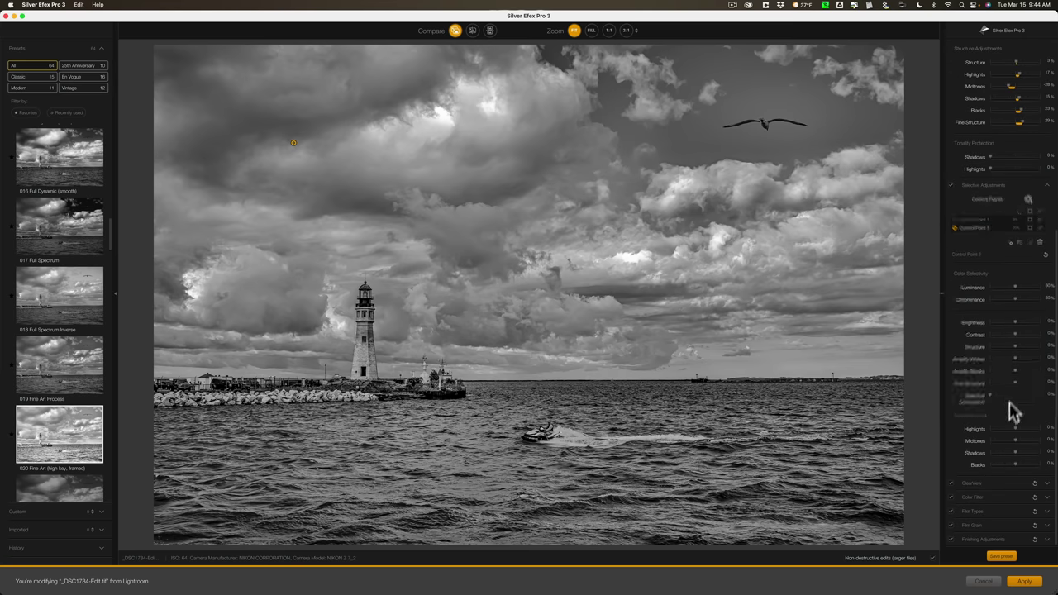
Give the sky point 100% Structure, enlarge it, and Option-drag a copy onto the right-hand clouds
drag(973, 397, 1031, 406)
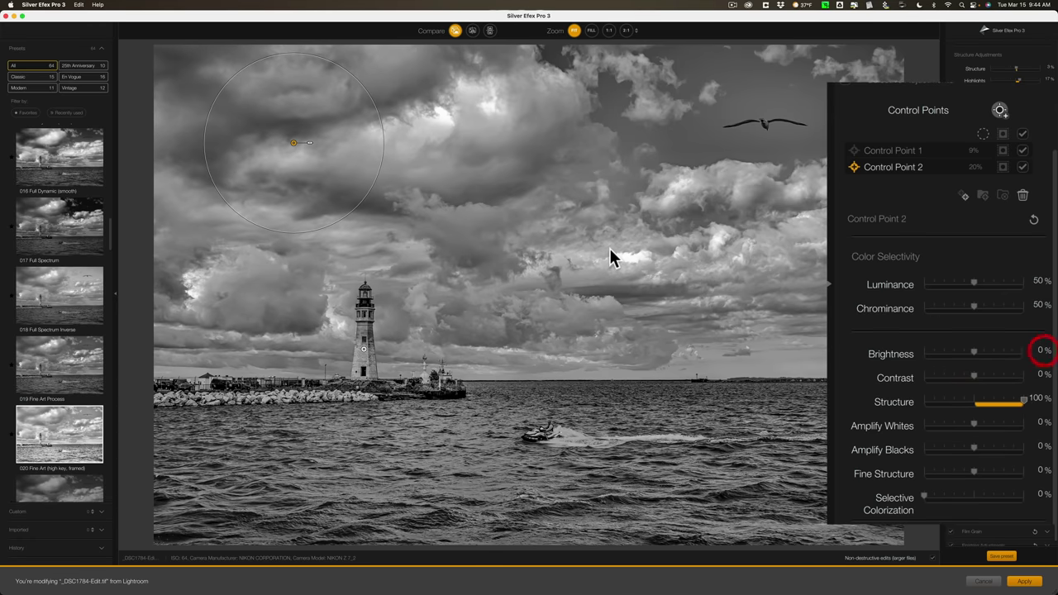
mouse_move(295, 144)
drag(312, 141, 317, 142)
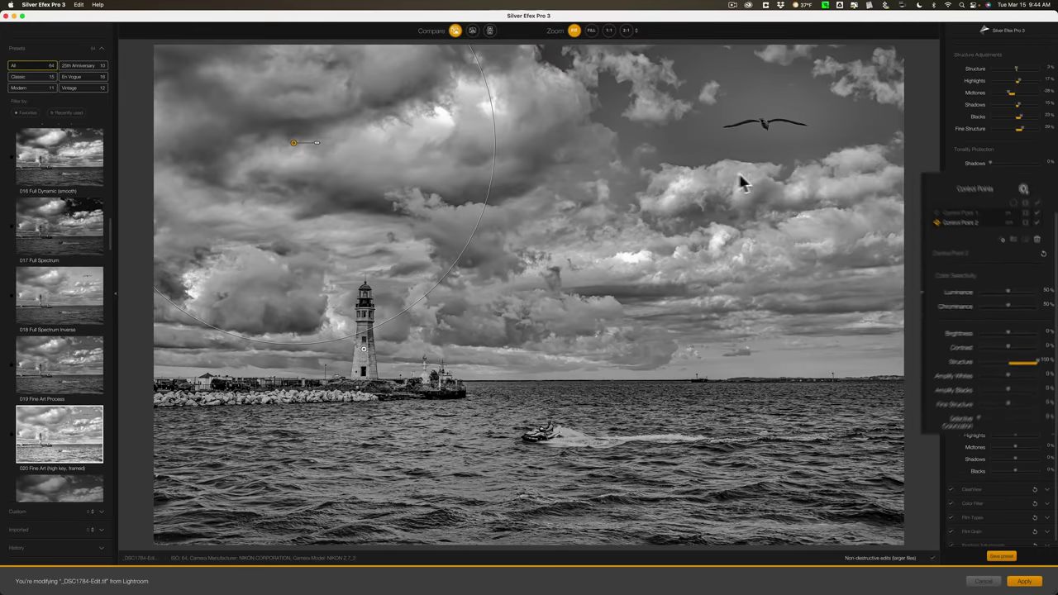
key(alt)
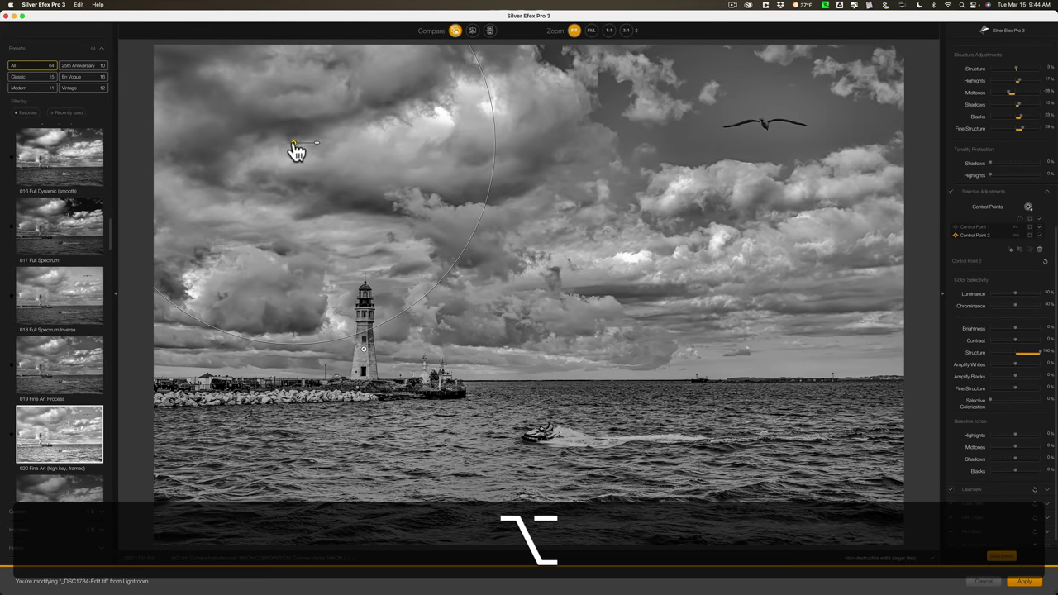
drag(295, 147, 726, 216)
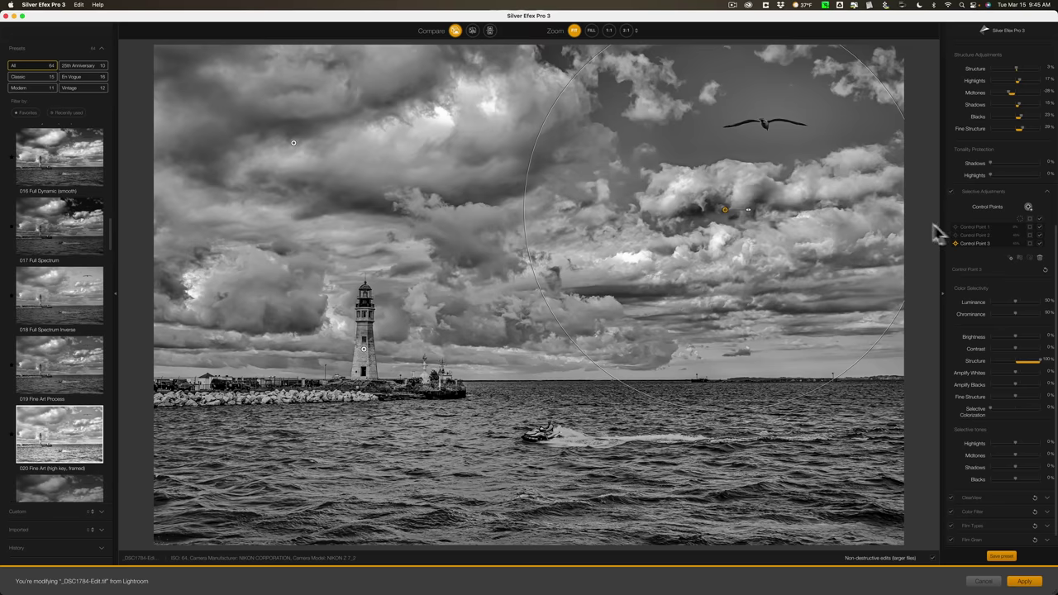
Delete the copied and upper-left sky control points, keeping only the lighthouse point
click(1038, 257)
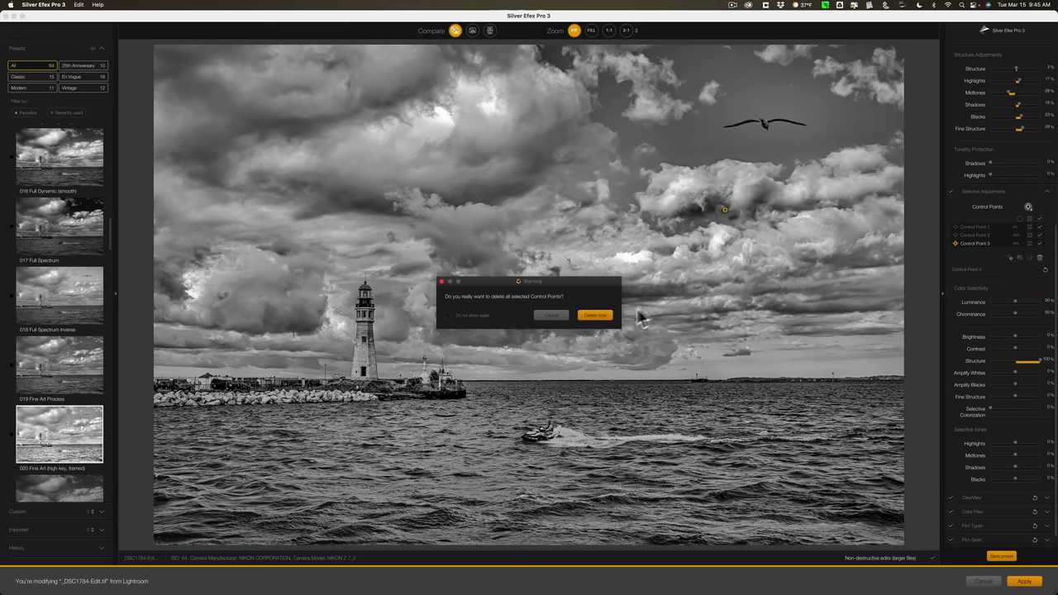
click(596, 315)
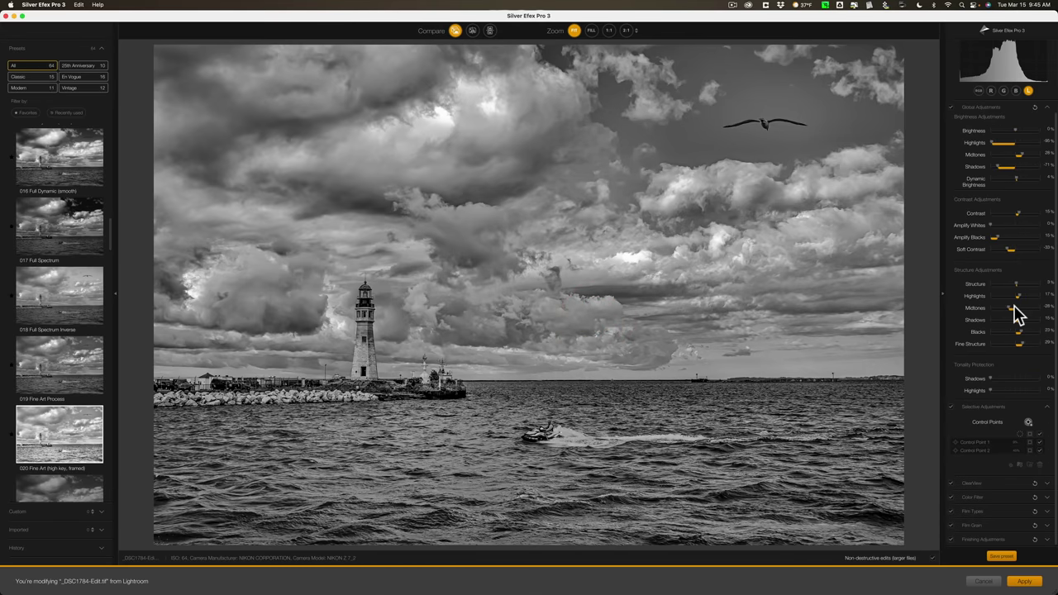
click(979, 450)
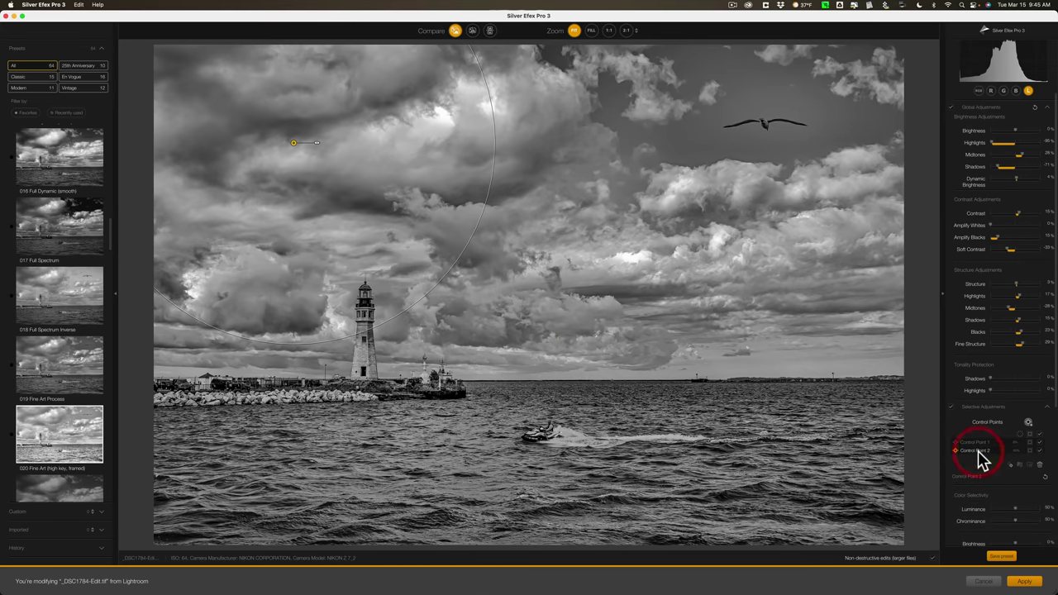
click(1041, 466)
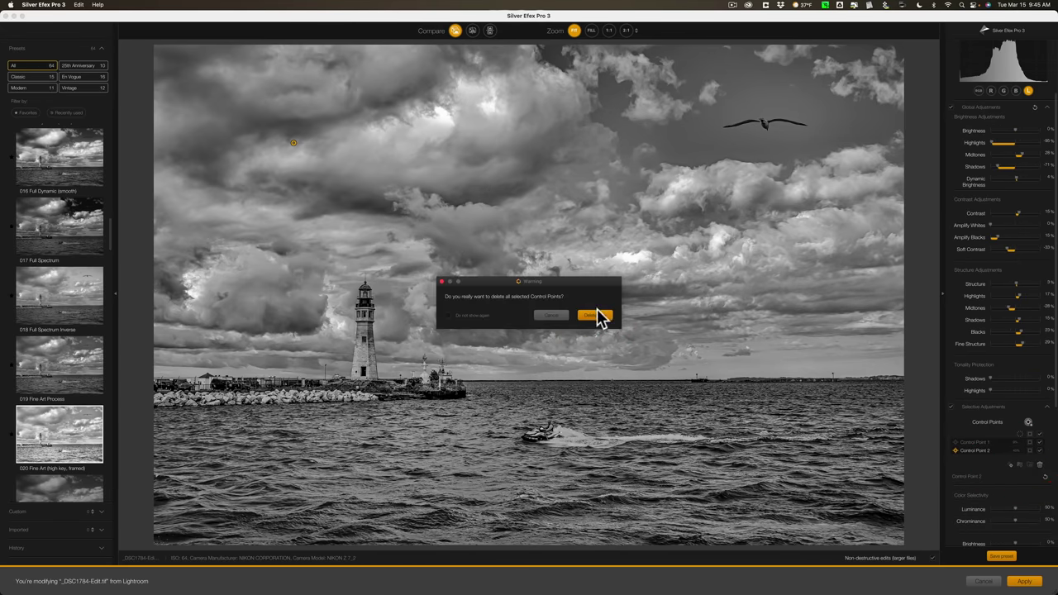
click(594, 315)
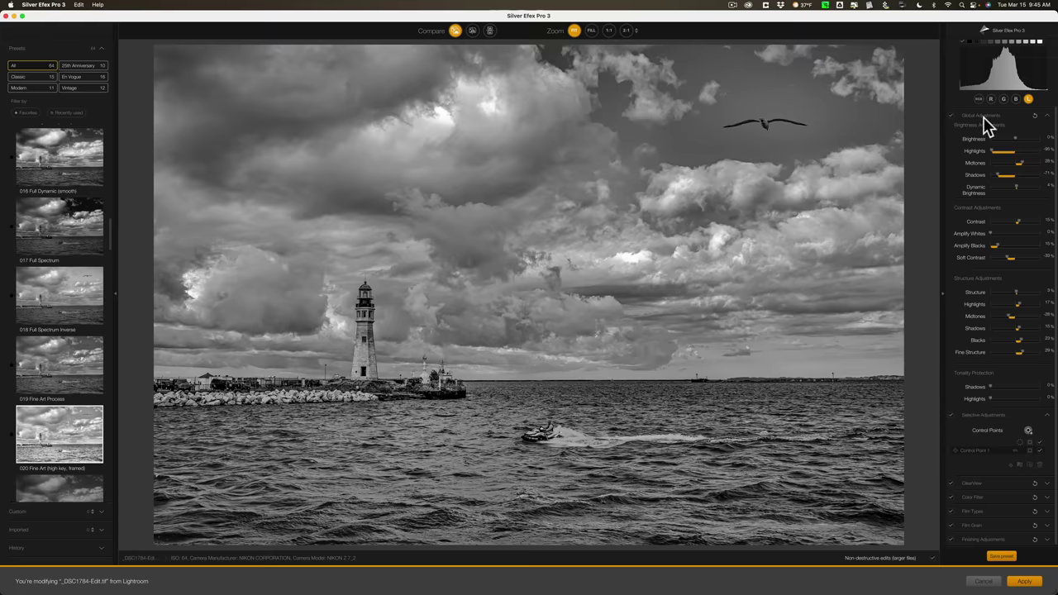
Collapse Global and Selective Adjustments and expand ClearView
click(1048, 116)
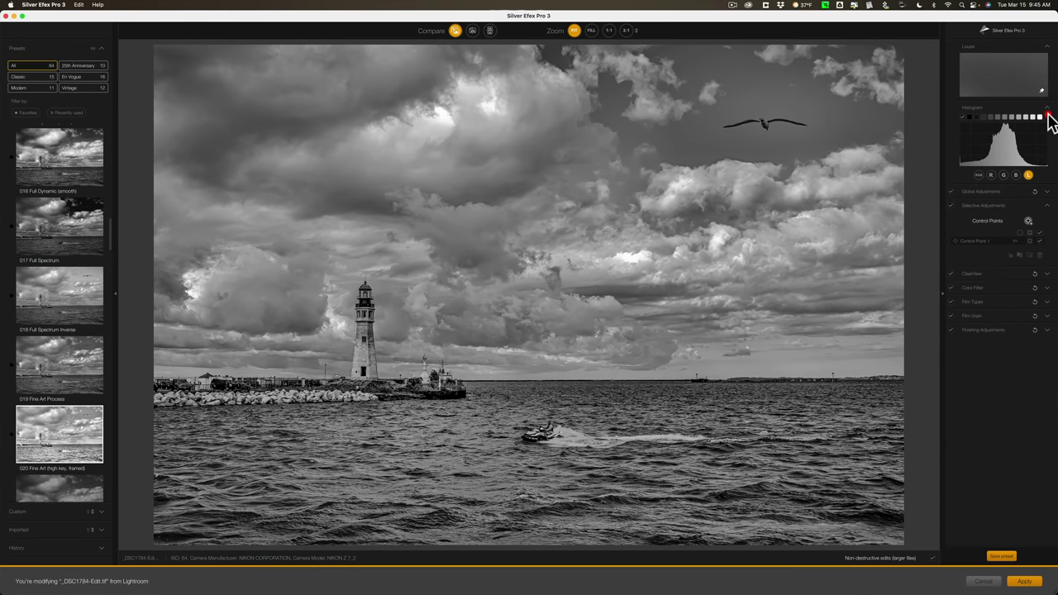
click(1047, 207)
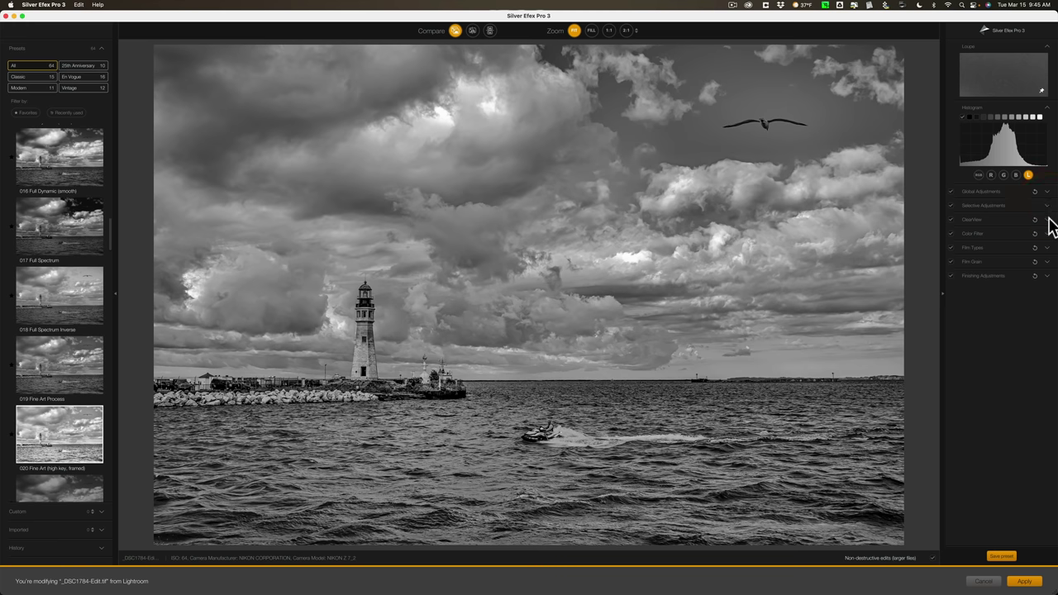
click(1048, 219)
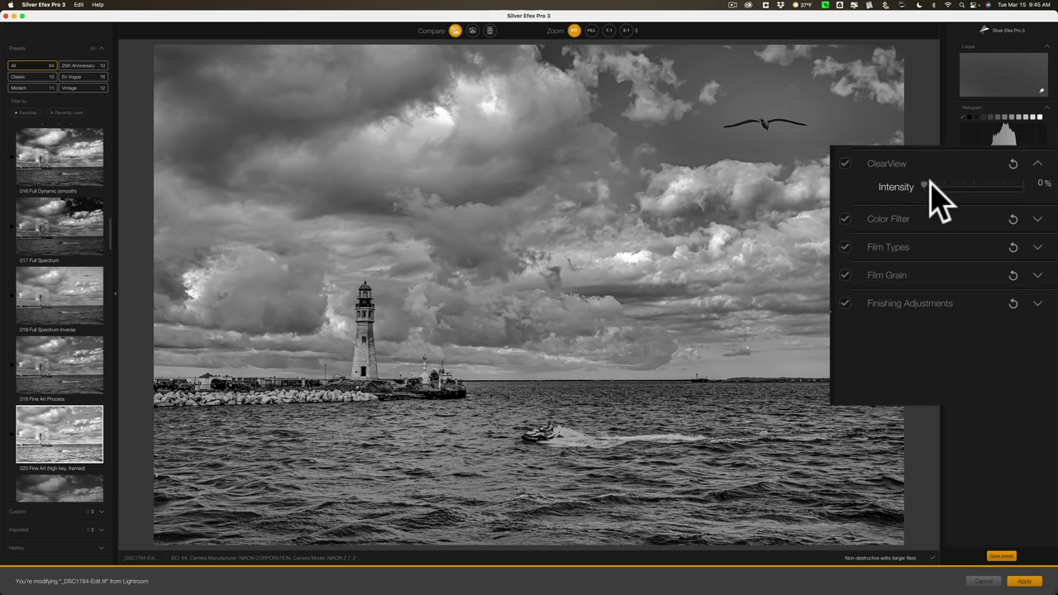
Try ClearView Intensity at full and about 30%, then reset it to 0%
drag(927, 183, 1031, 189)
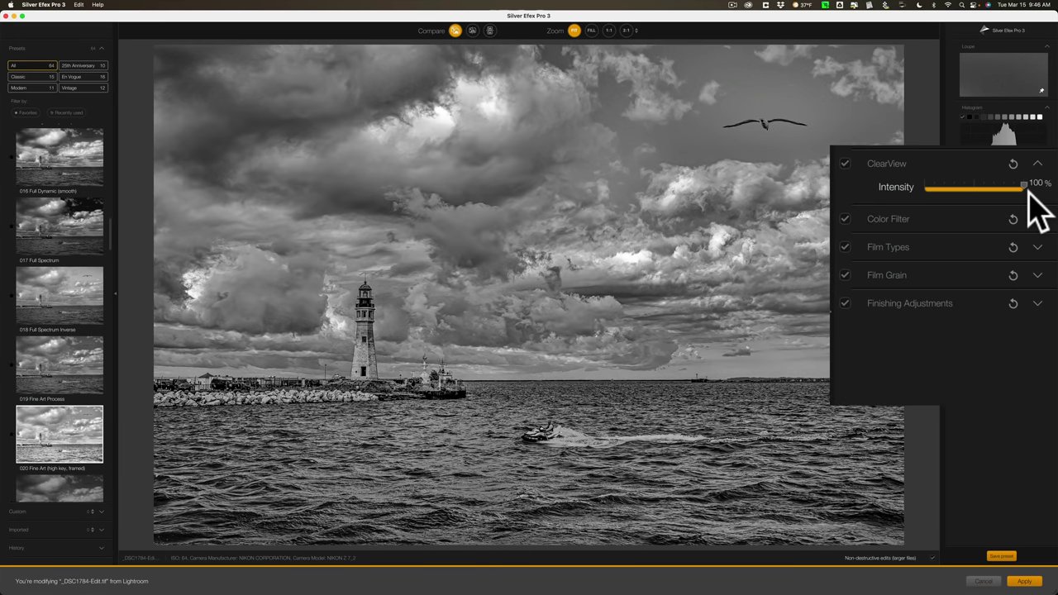
drag(1028, 189, 924, 188)
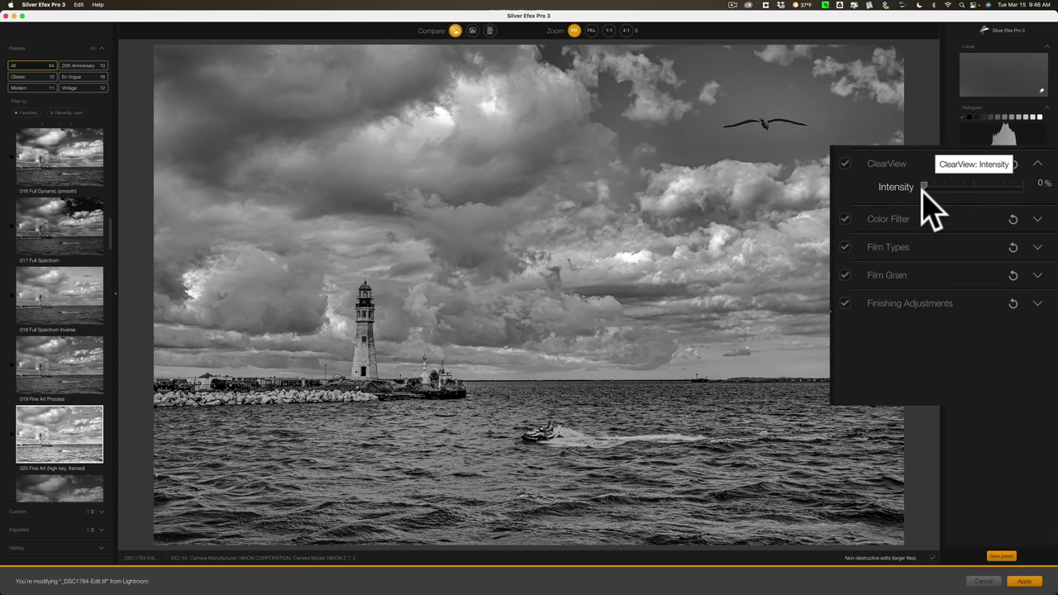
click(922, 189)
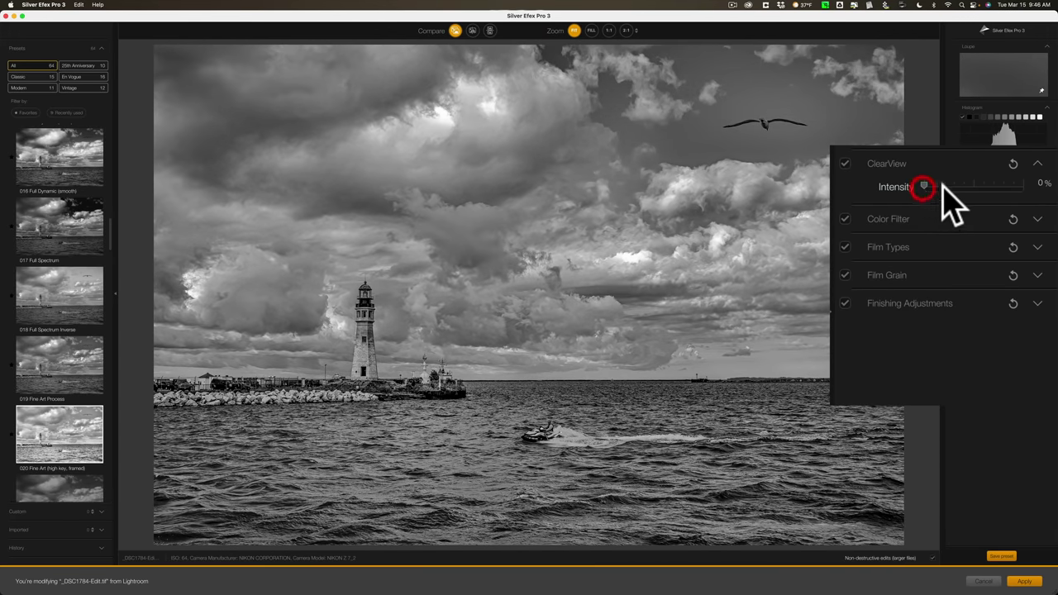
Try a blue Color Filter and adjust its Strength, then reset Strength to 0% and switch it off
click(1038, 164)
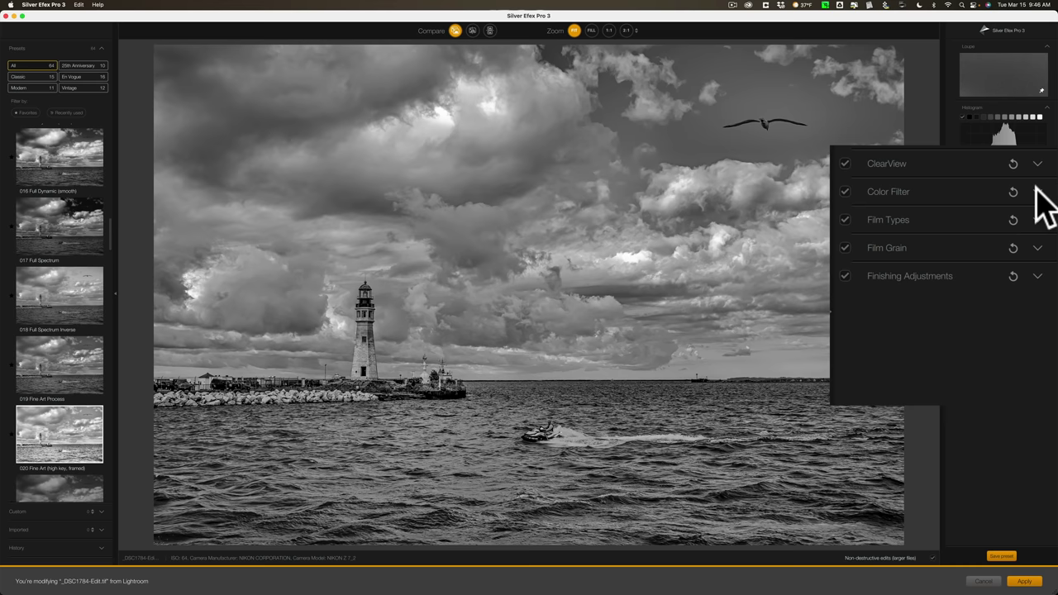
click(1038, 192)
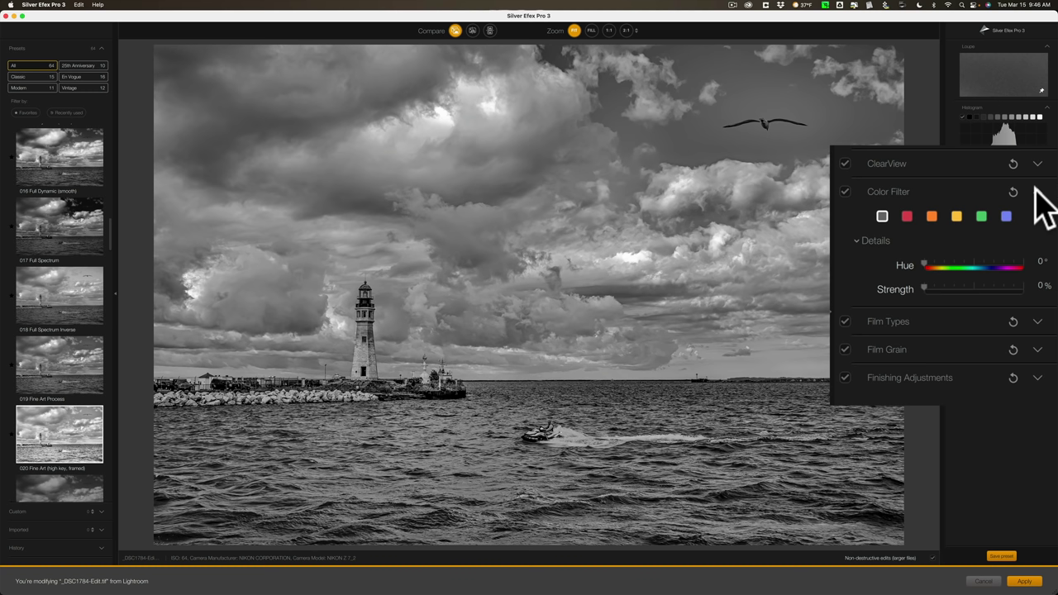
click(1007, 216)
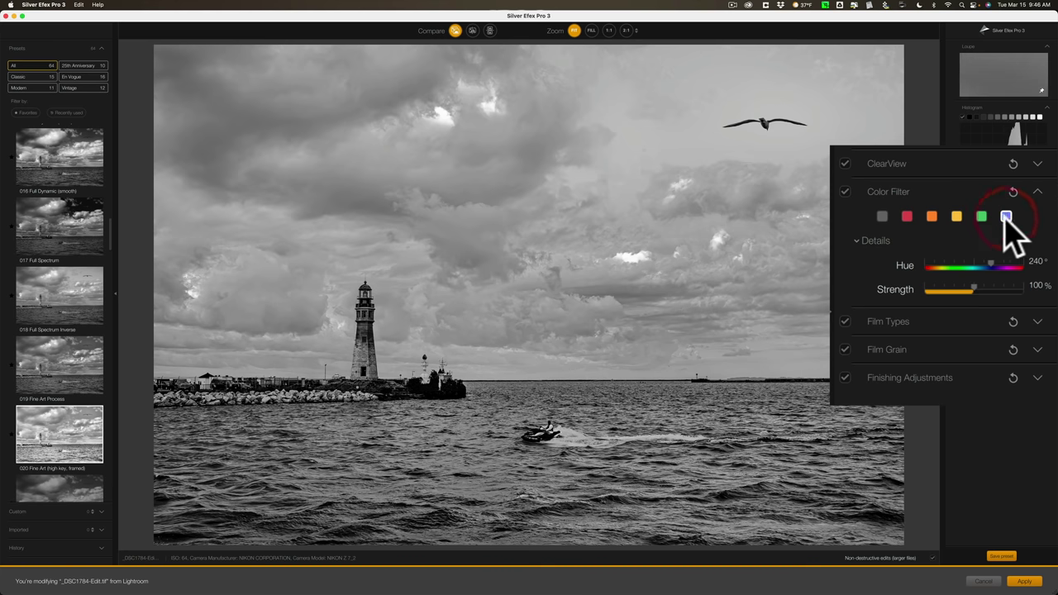
click(968, 290)
drag(968, 290, 941, 291)
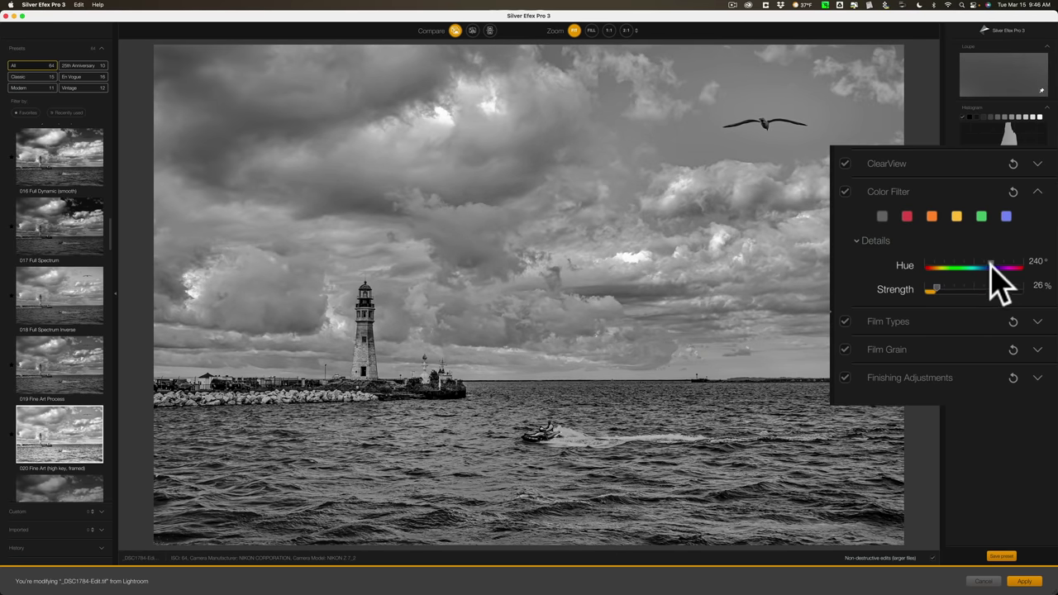
double_click(900, 287)
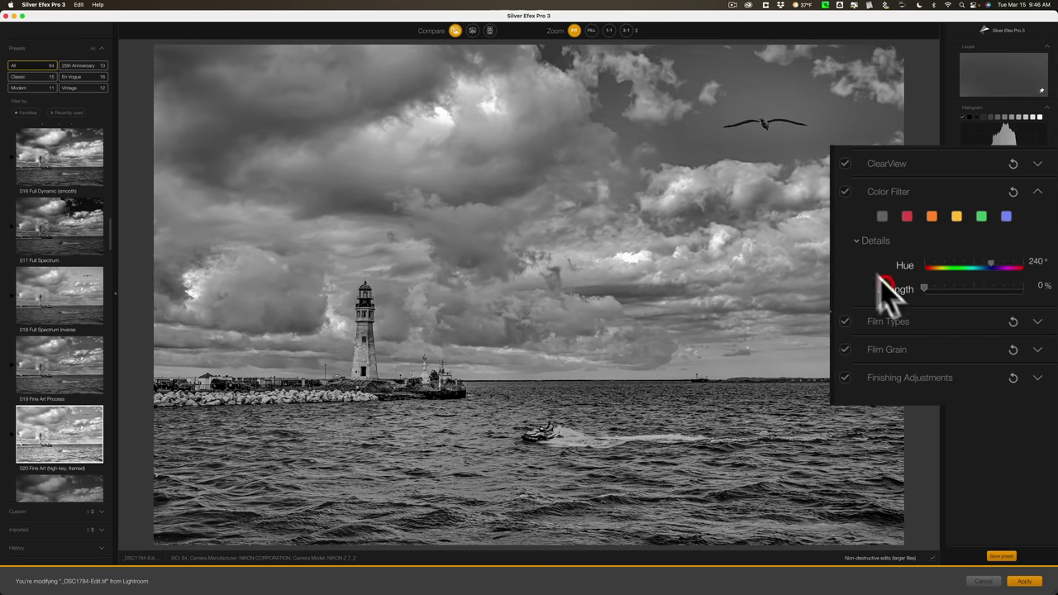
click(846, 193)
click(1035, 189)
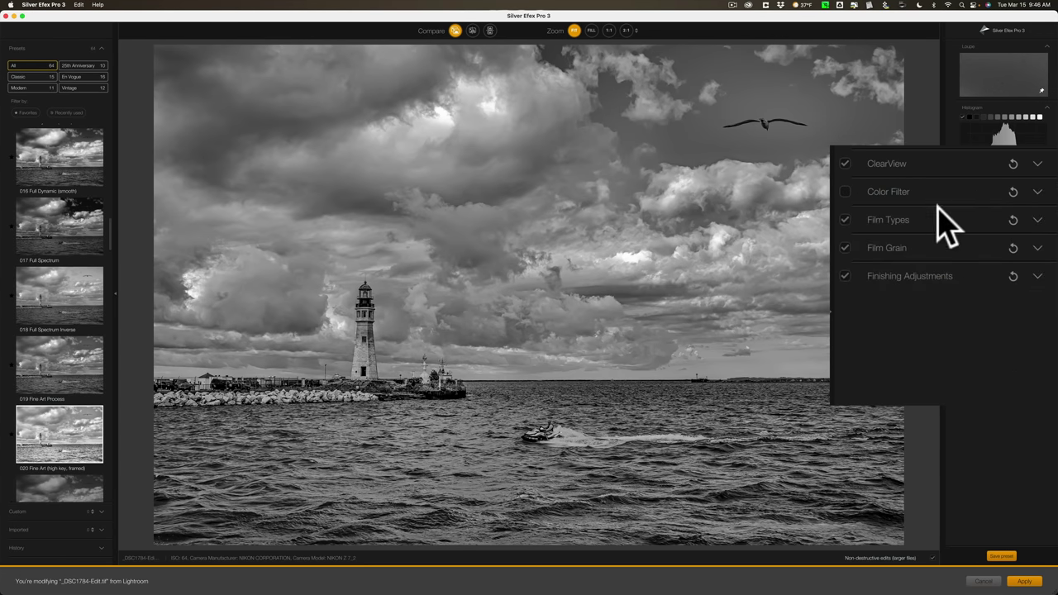
Try Kodak ISO 32 Panatomic X in Film Types, then switch Film Types off
click(1038, 220)
click(1038, 221)
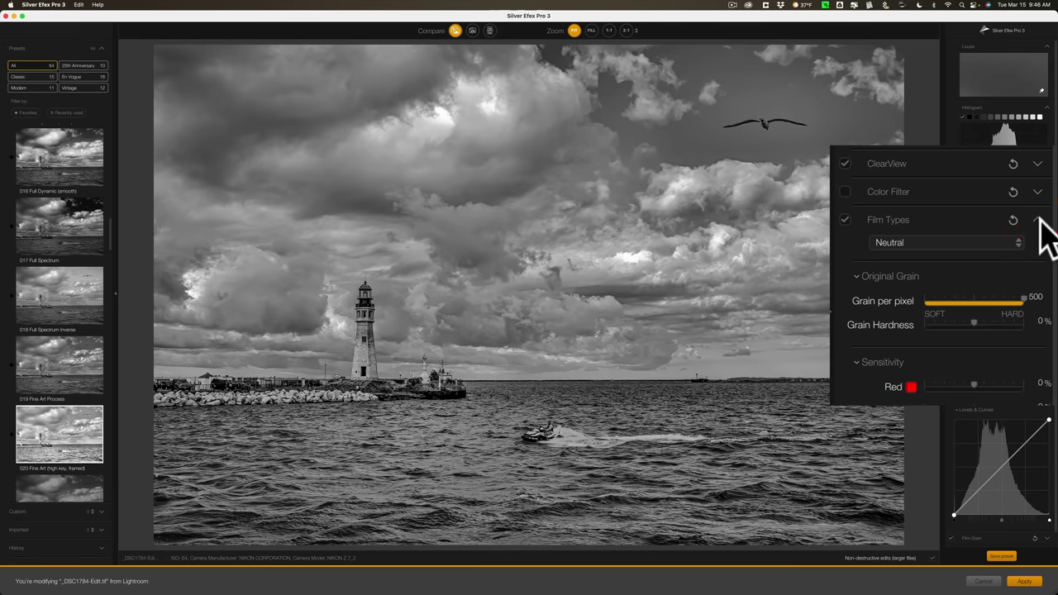
click(1008, 242)
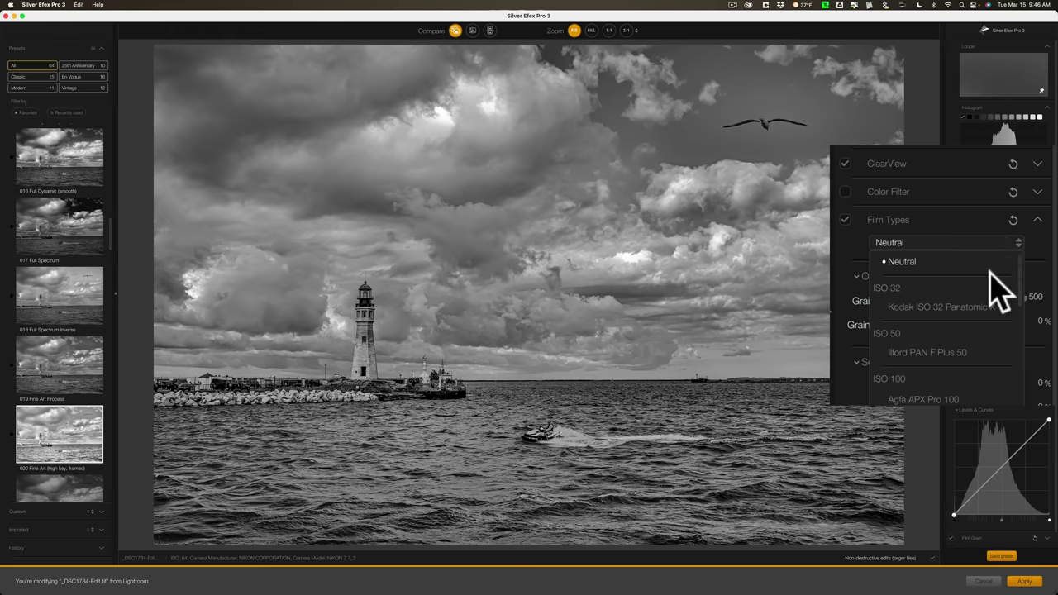
click(974, 308)
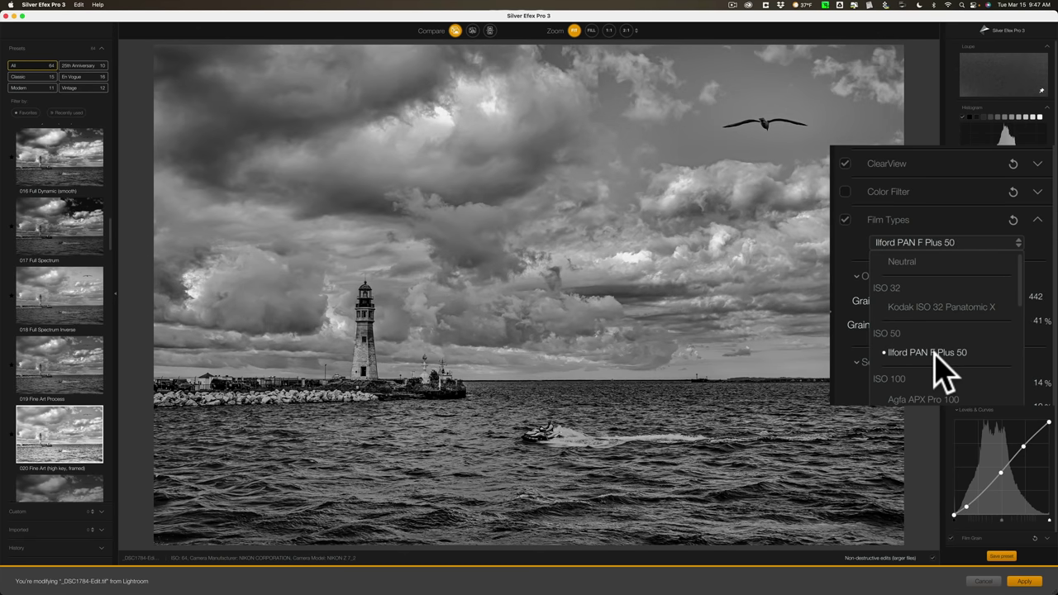
click(934, 219)
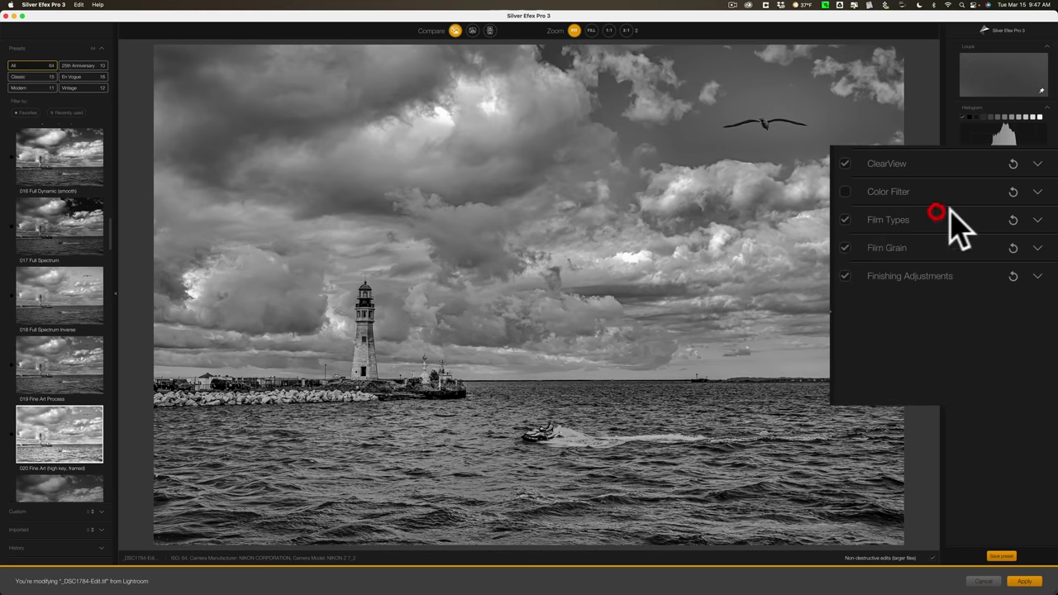
click(845, 220)
Try several Film Grain types, including FomaPan100, then switch Film Grain off
click(1037, 248)
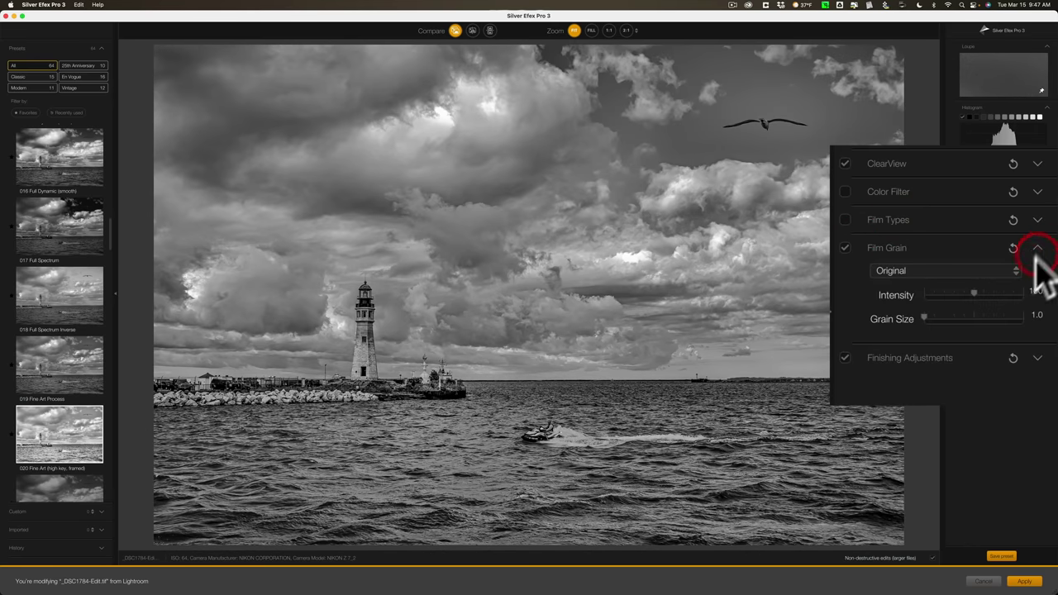
click(928, 269)
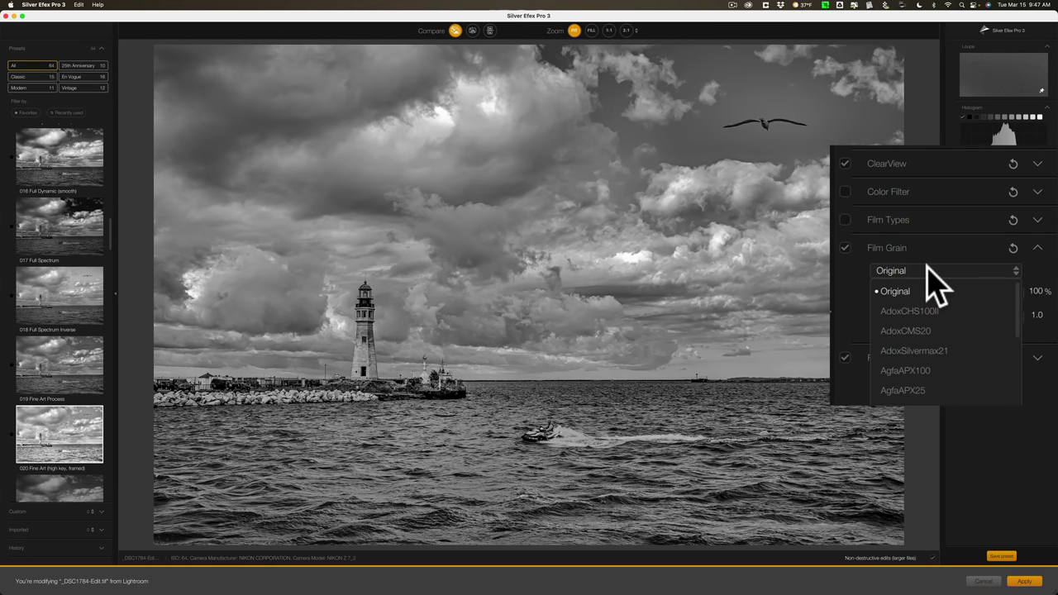
click(933, 330)
click(929, 390)
click(926, 369)
click(926, 354)
click(924, 329)
key(f)
click(850, 247)
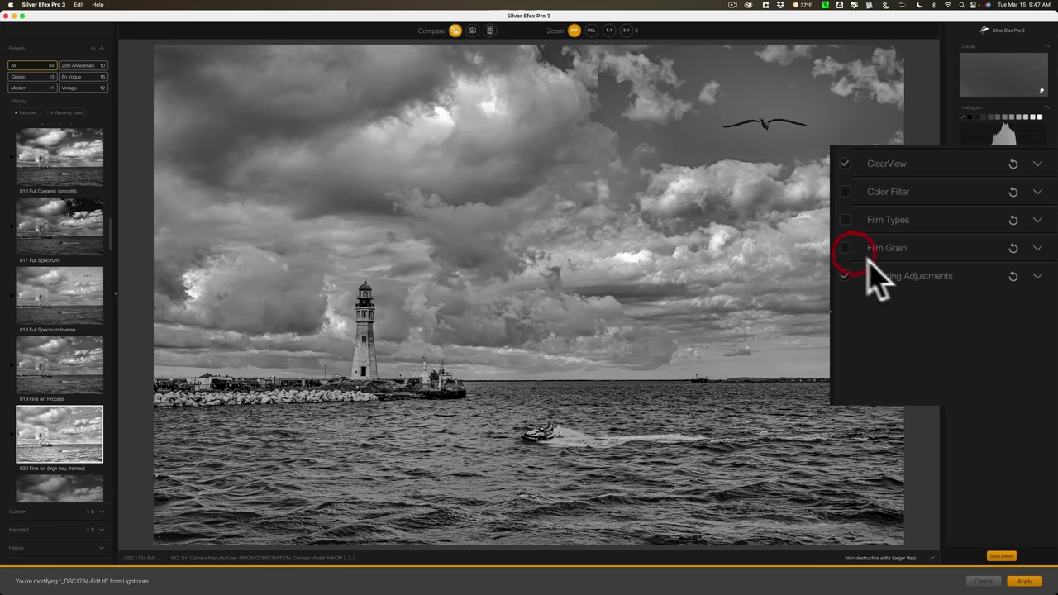
Preview Split Toner 2 in Finishing Adjustments and return toning to neutral
click(897, 278)
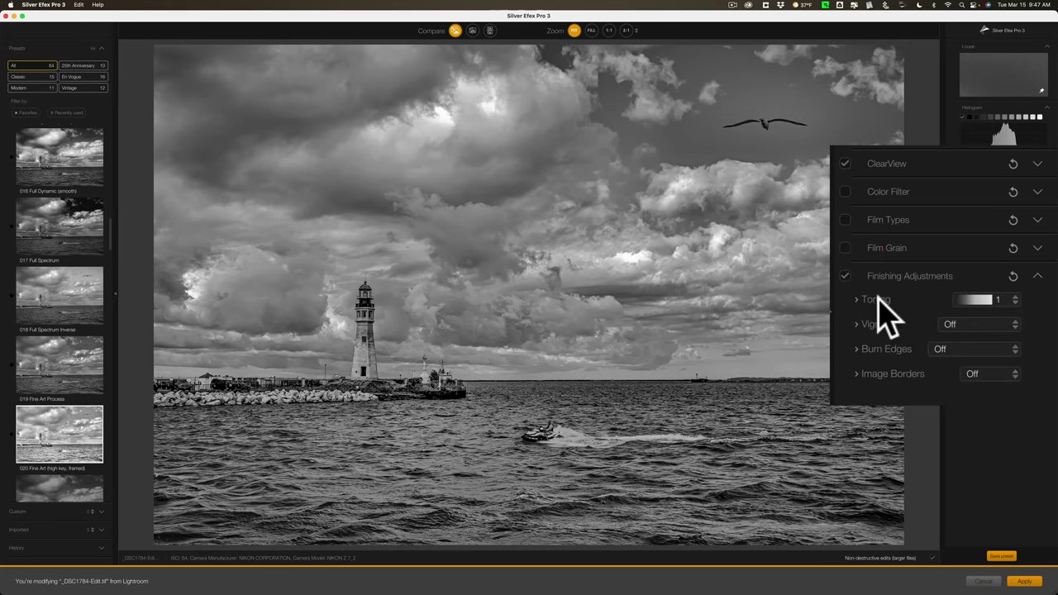
click(1015, 301)
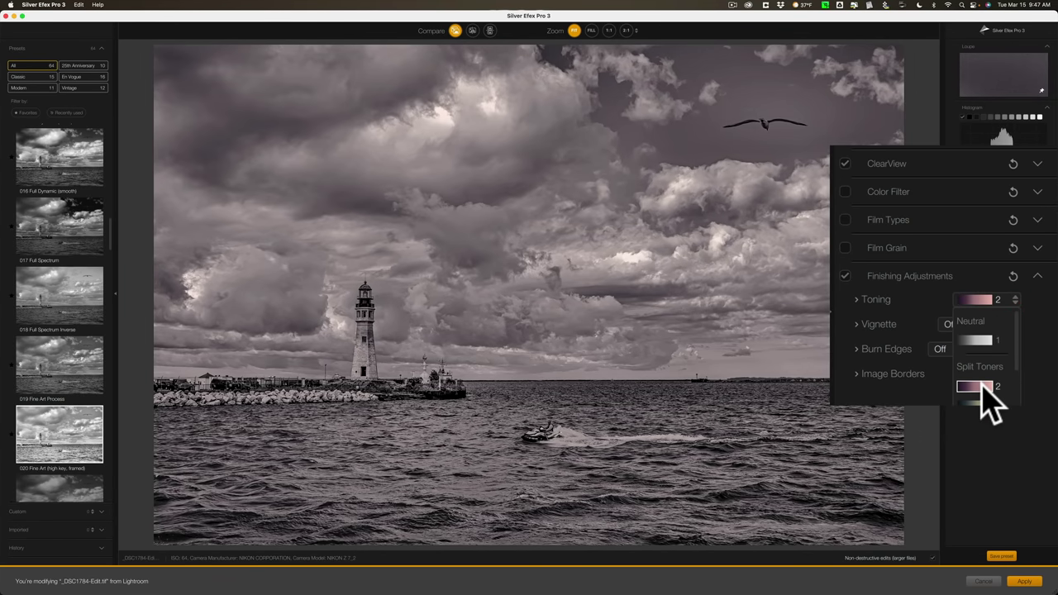
click(907, 277)
click(909, 276)
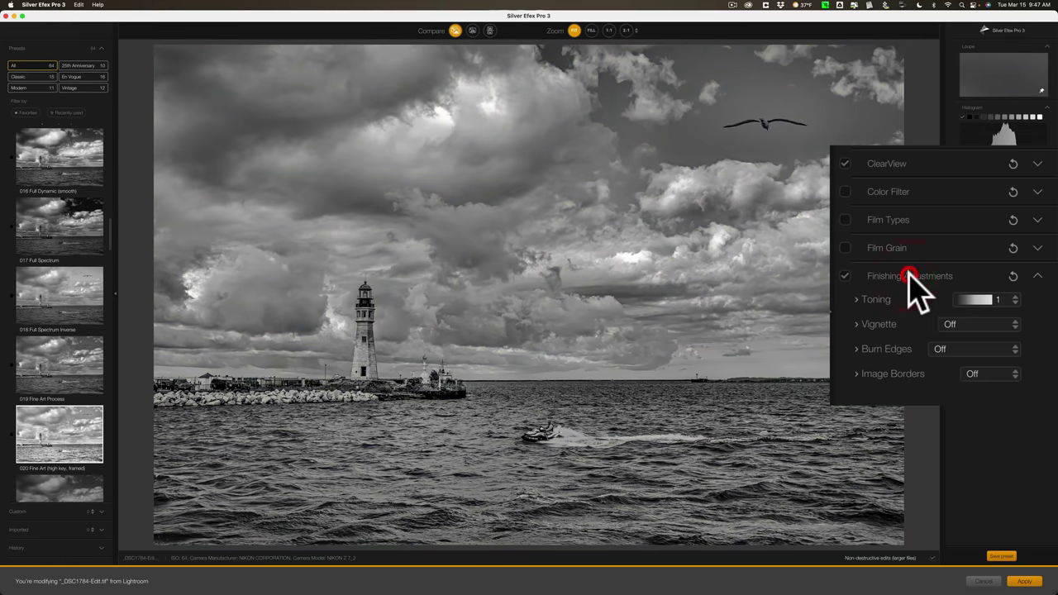
Leave Vignette, Burn Edges and Image Borders all set to Off
click(1010, 301)
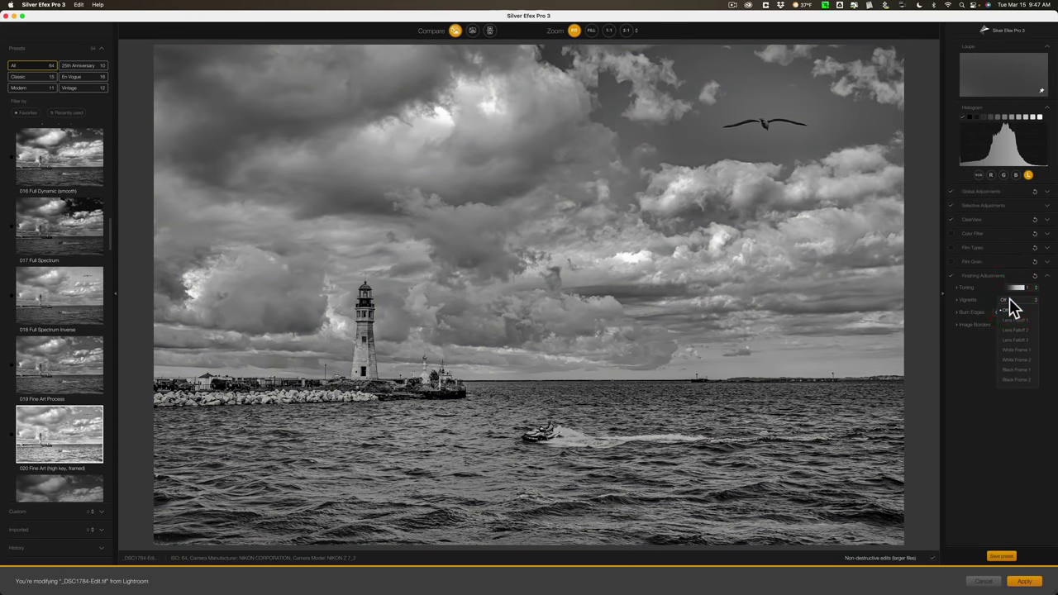
click(1010, 299)
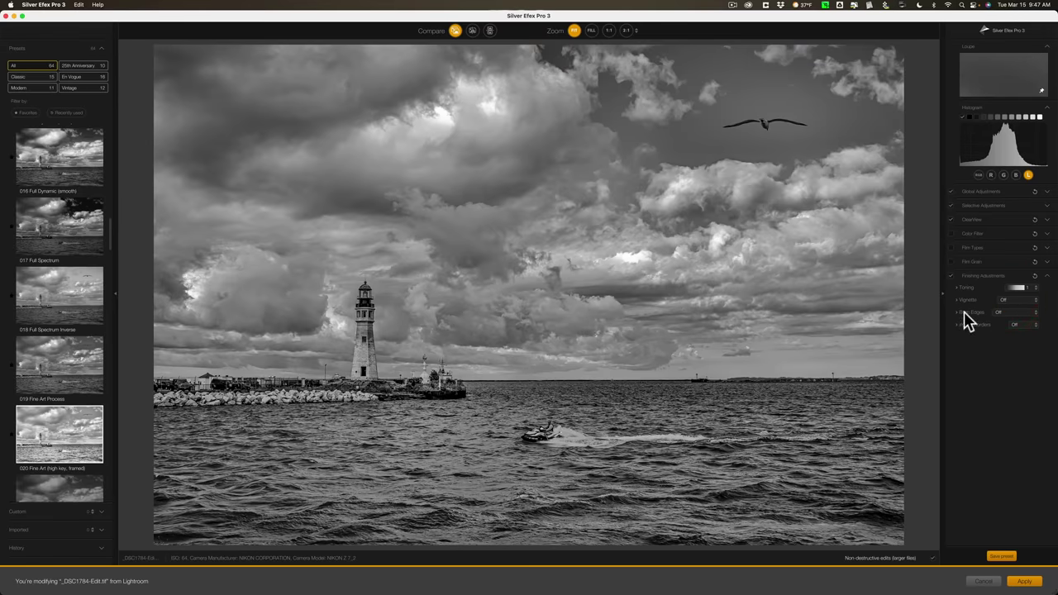
click(996, 313)
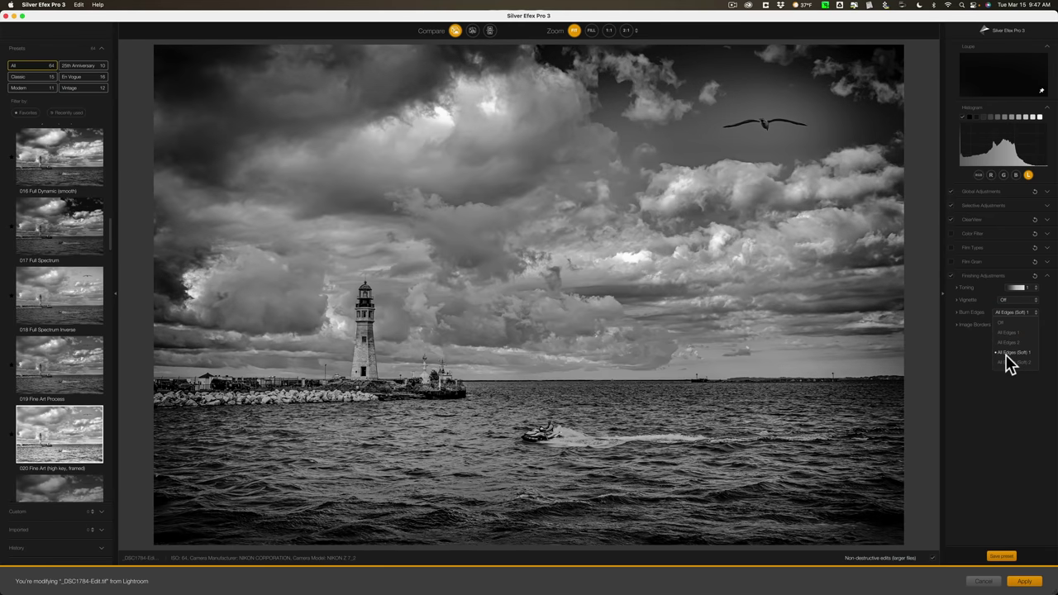
click(976, 308)
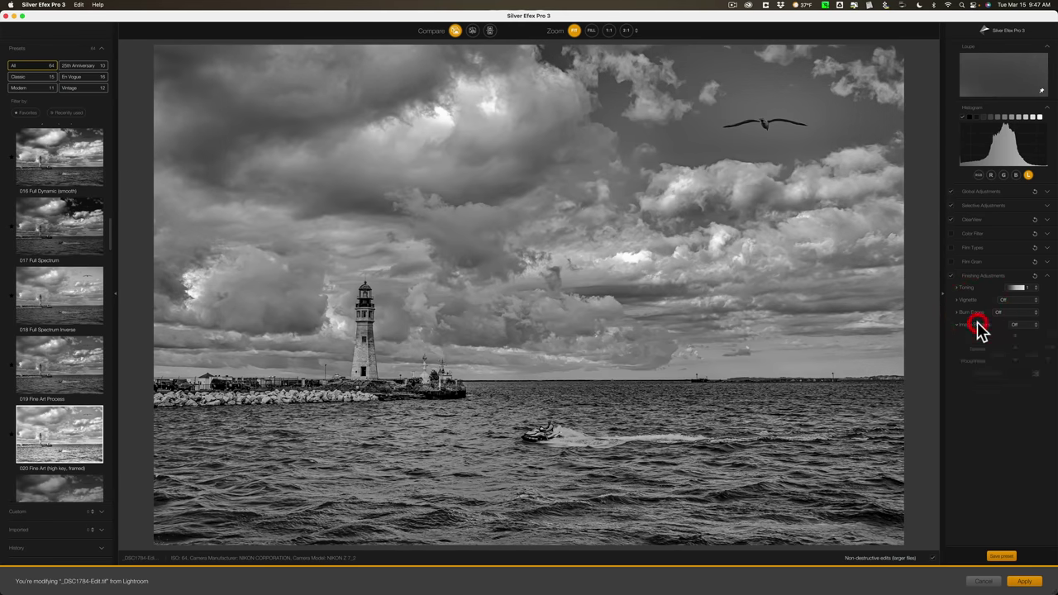
click(1018, 328)
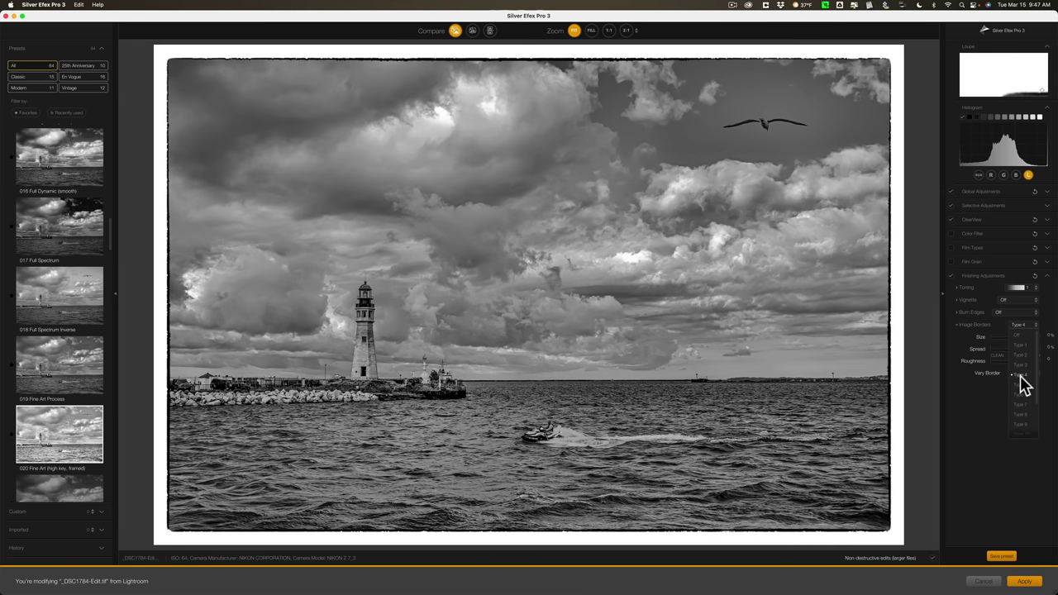
click(1022, 334)
click(969, 326)
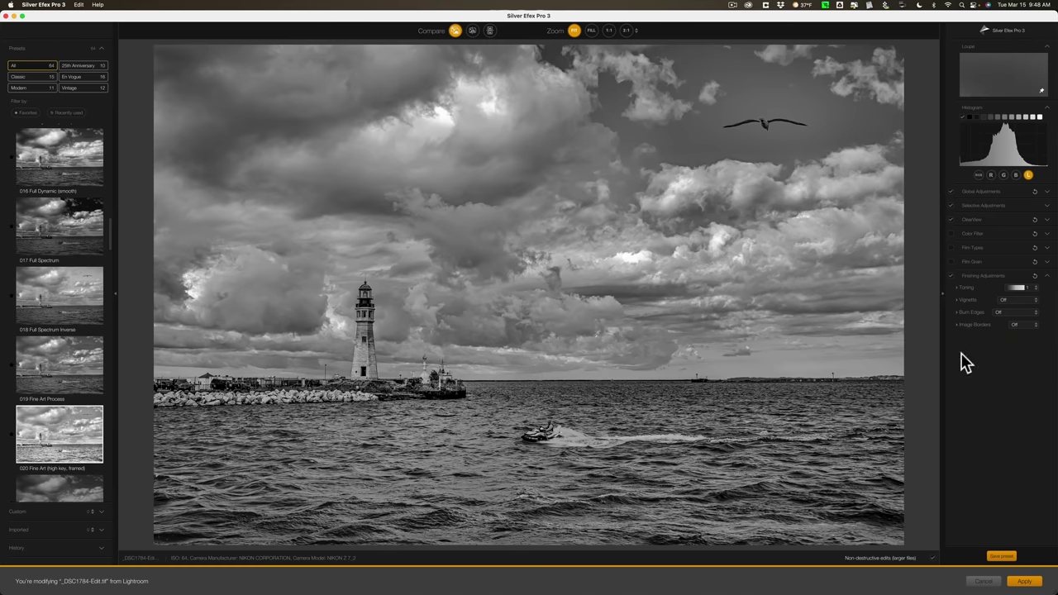
Apply the conversion, then compare the colour and black-and-white versions in Lightroom's filmstrip
click(1023, 582)
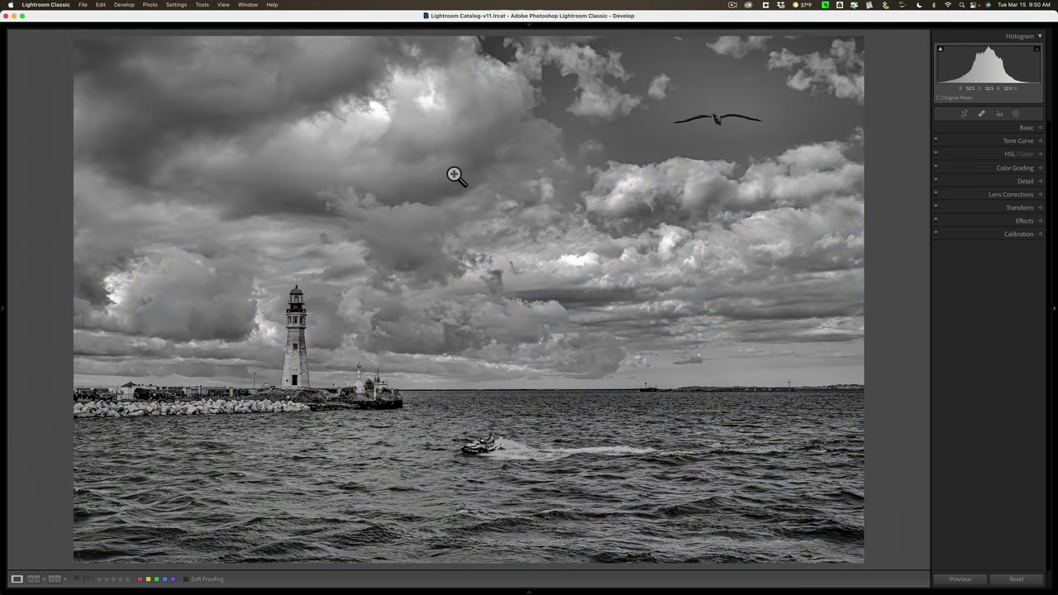
key(F6)
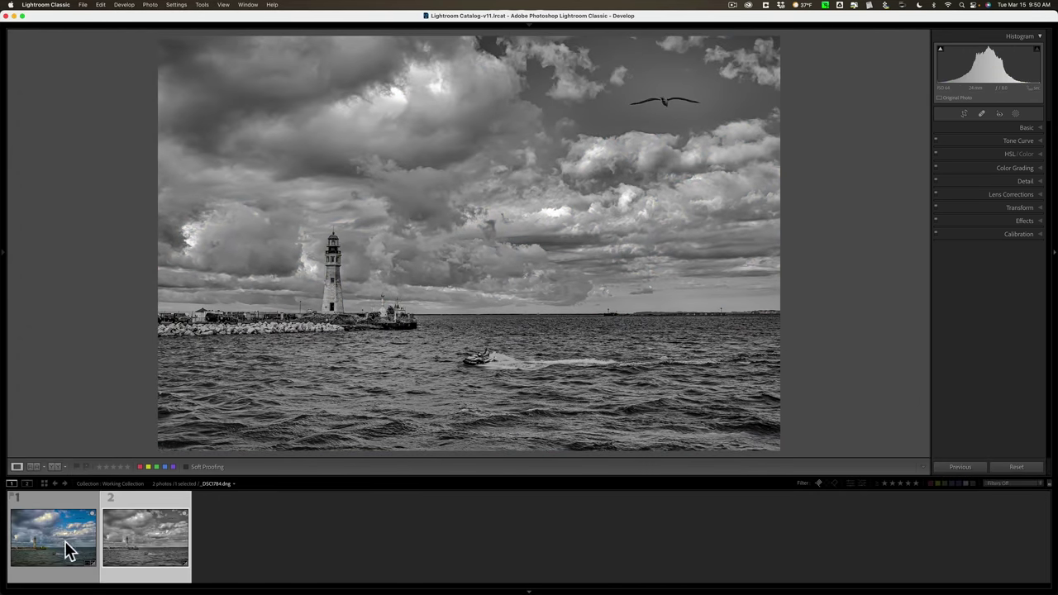
click(65, 537)
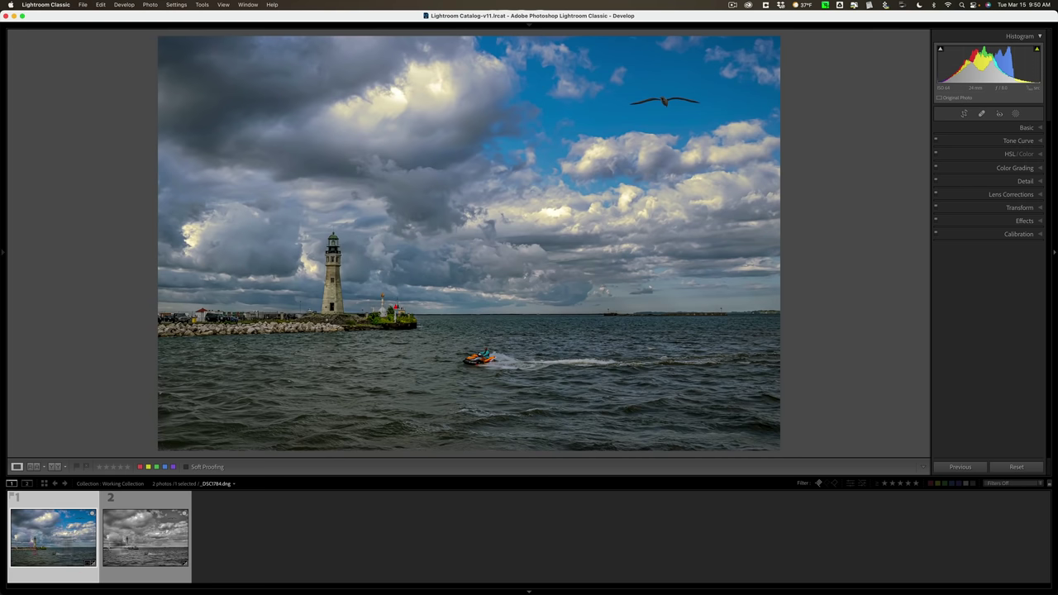
click(160, 536)
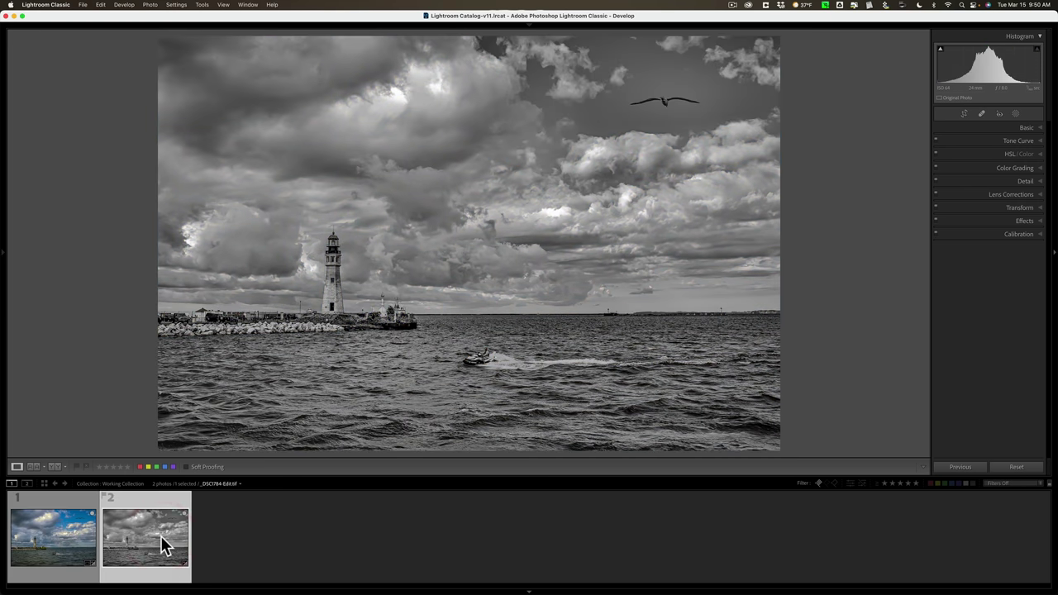